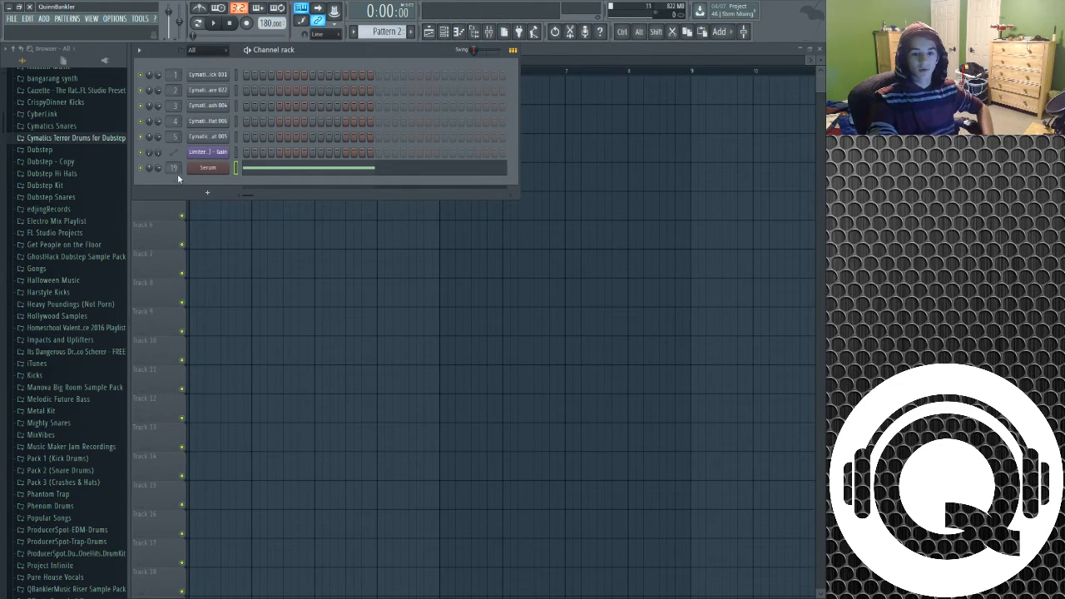
Open the existing Serum instrument from the channel rack and reposition its window to review the patch
left_click(207, 167)
left_click_drag(376, 104, 425, 41)
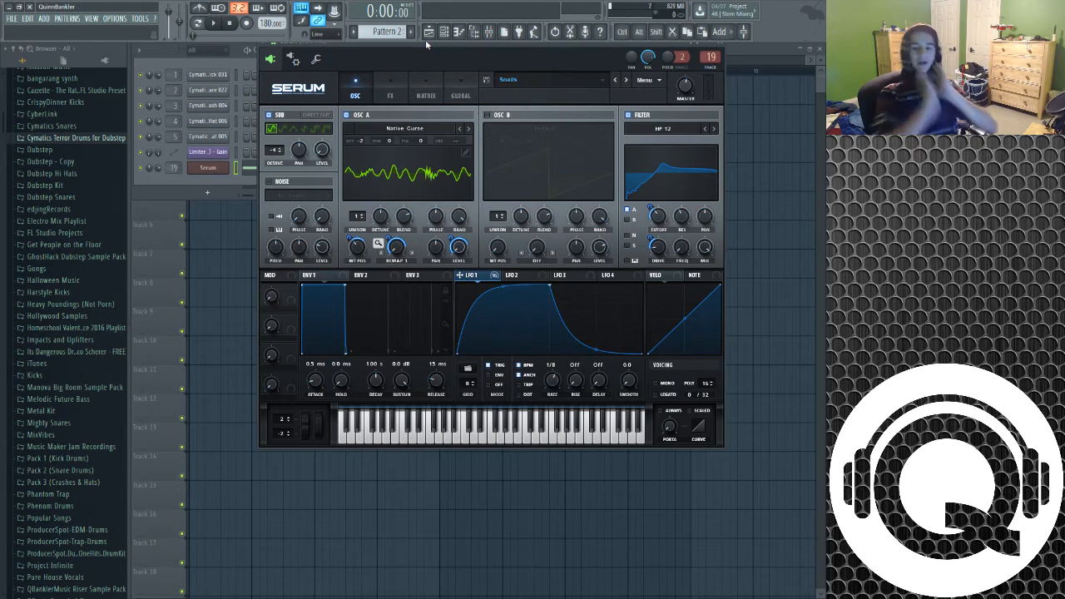
left_click_drag(430, 43, 419, 100)
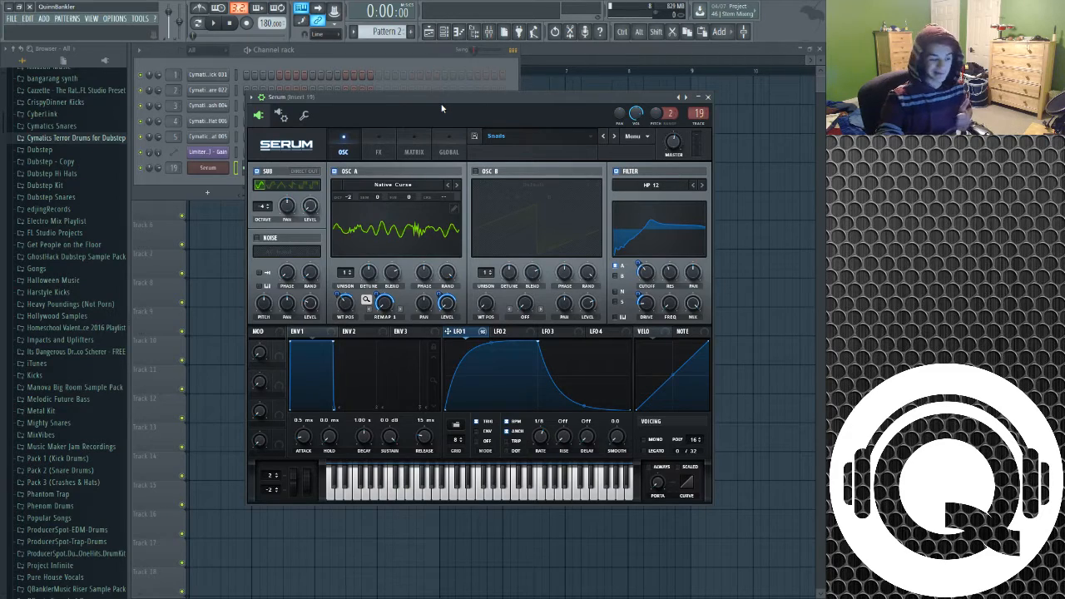
left_click_drag(441, 108, 426, 85)
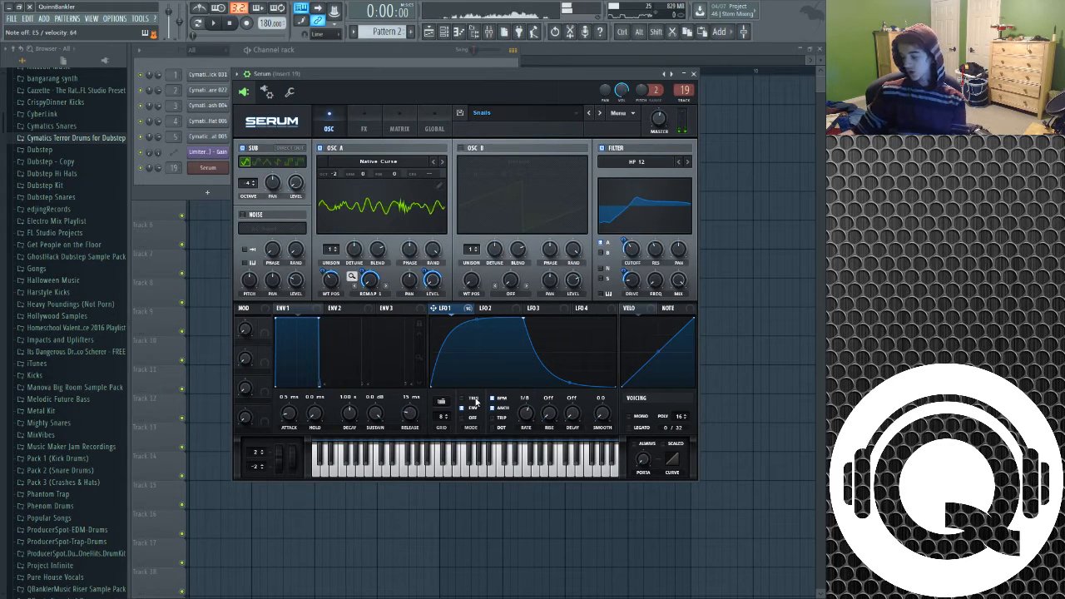
left_click(405, 47)
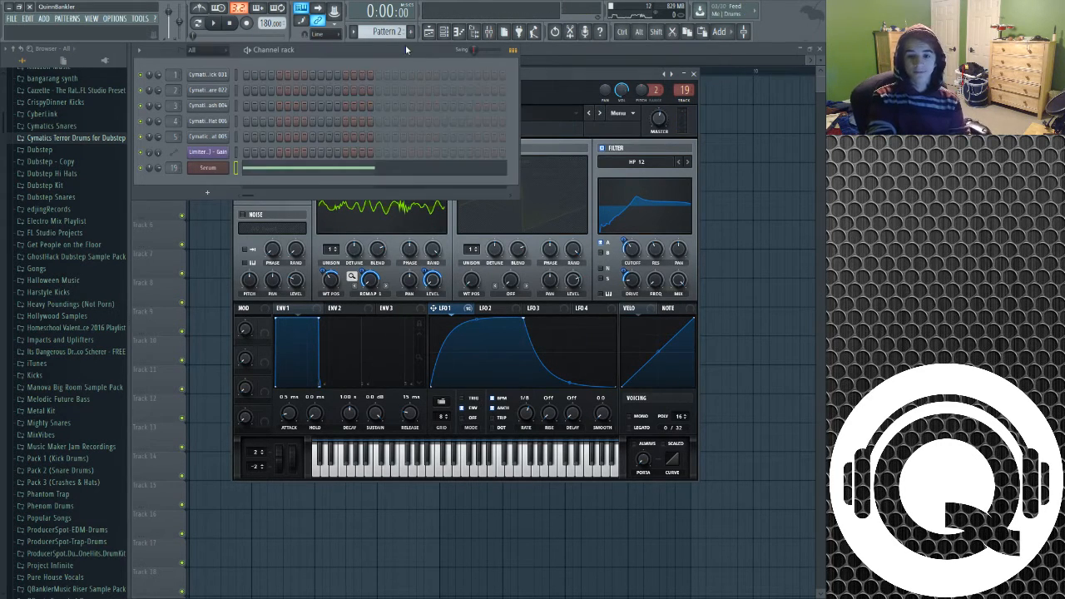
left_click(523, 53)
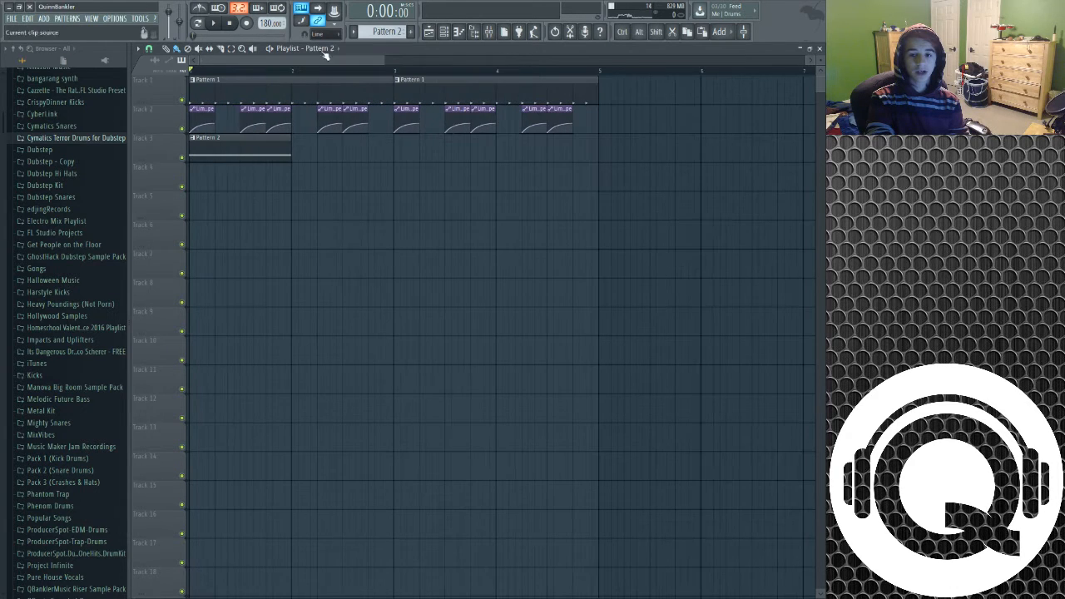
left_click(215, 25)
left_click(218, 24)
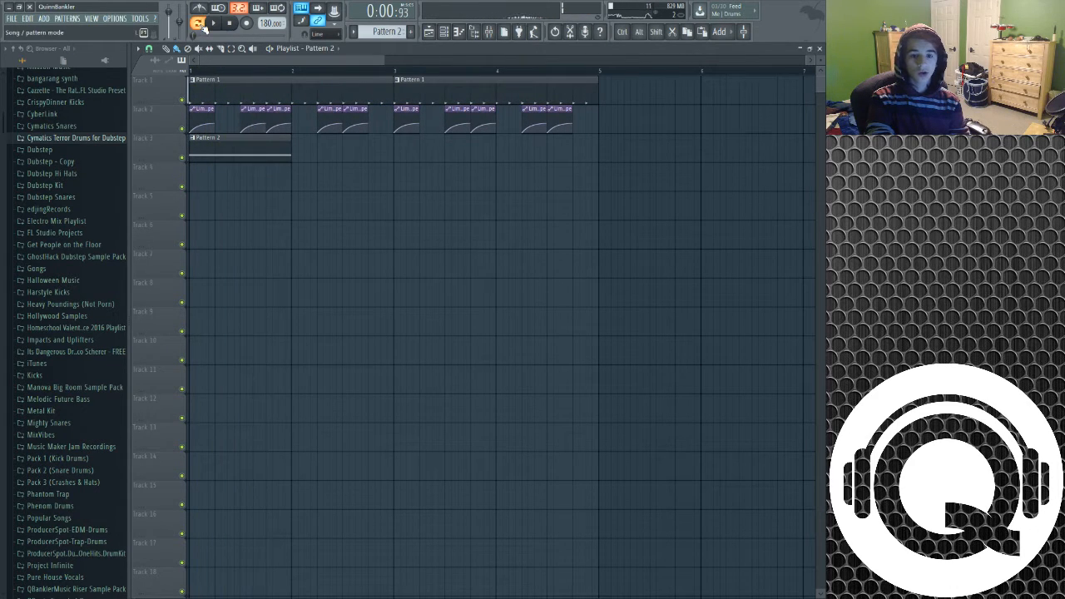
key("F6")
Add a new Serum channel to the channel rack after the existing Serum channel
left_click(208, 167)
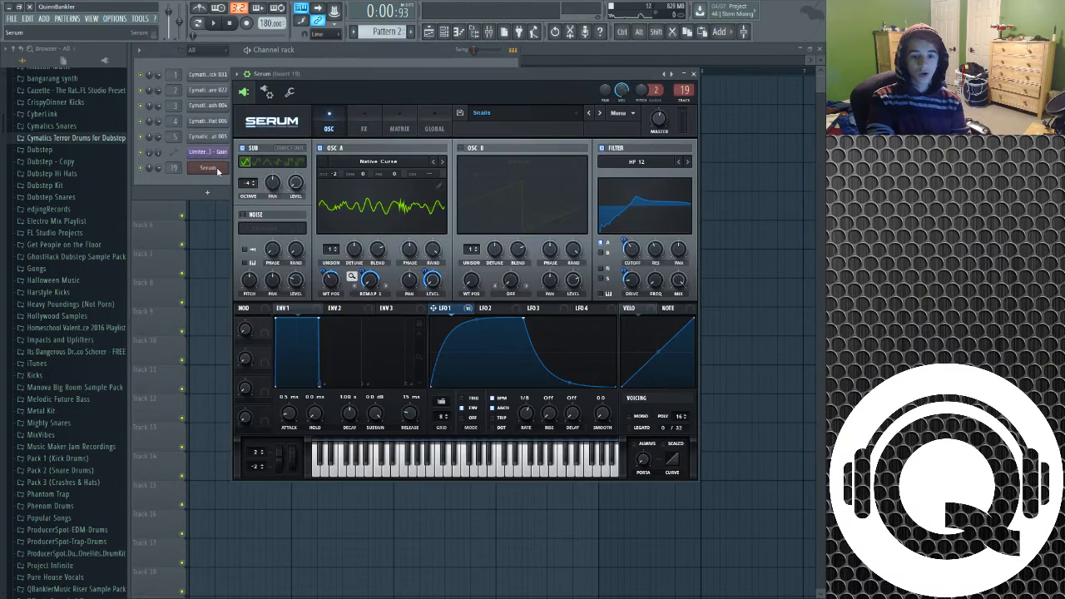
left_click(206, 193)
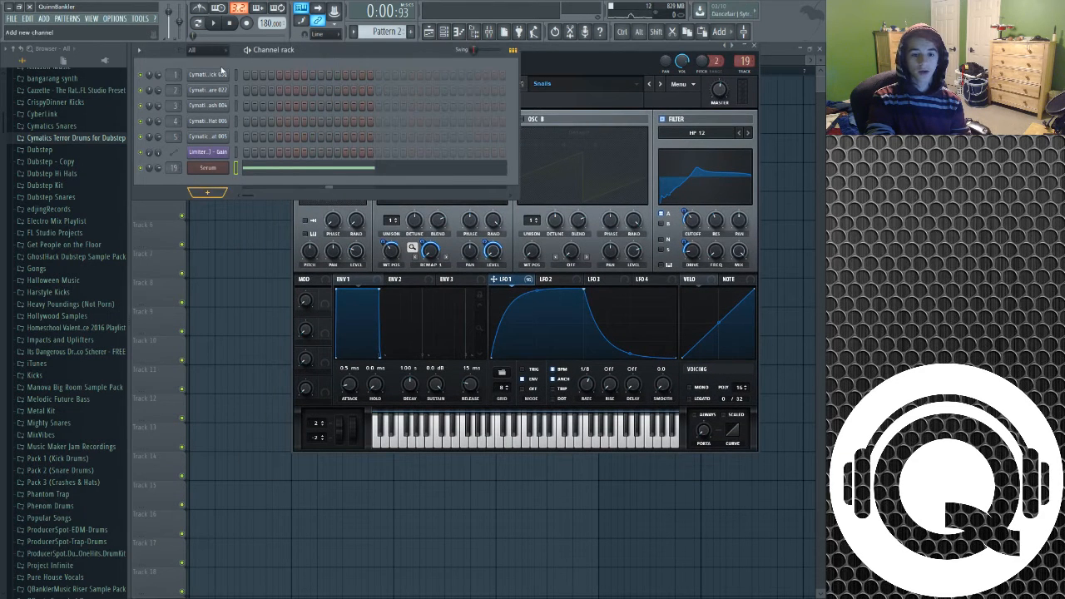
left_click(222, 71)
left_click(579, 80)
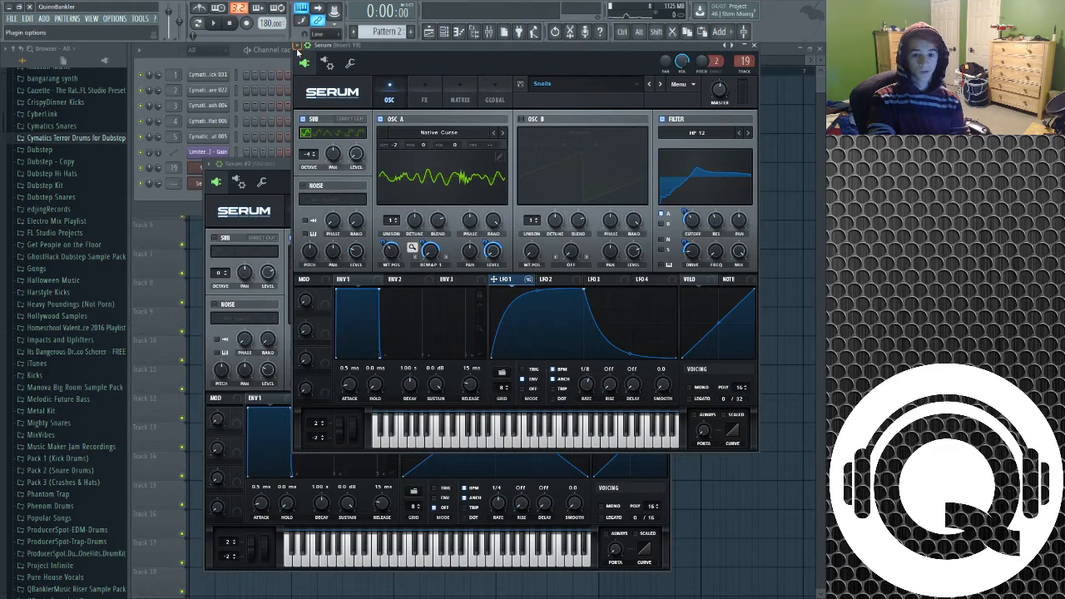
key("Escape")
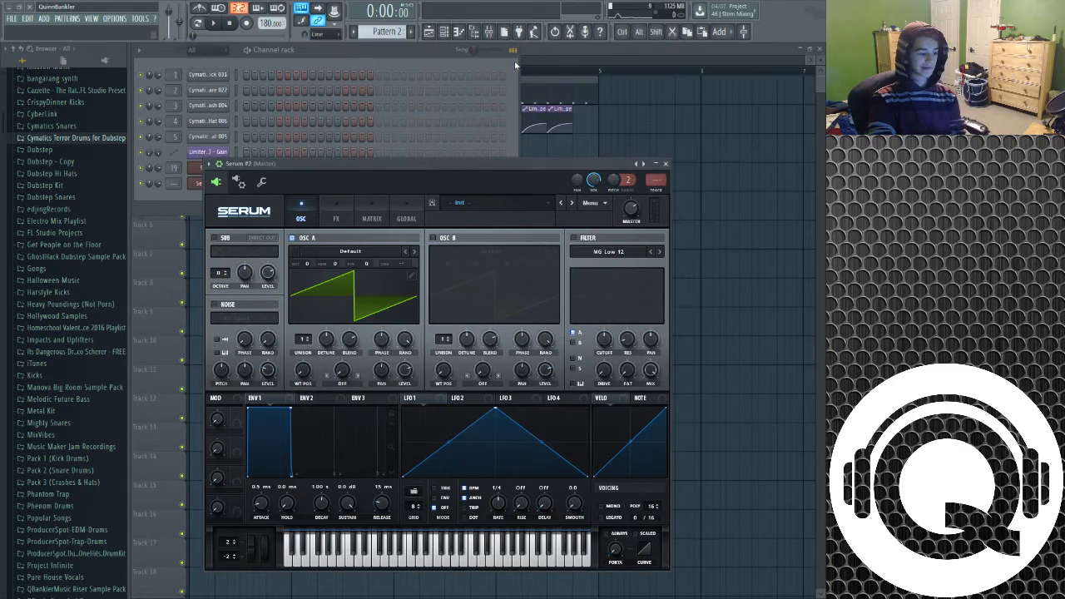
Move the new Serum window into view and load the Native Curse wavetable into Oscillator A
left_click_drag(331, 165, 249, 153)
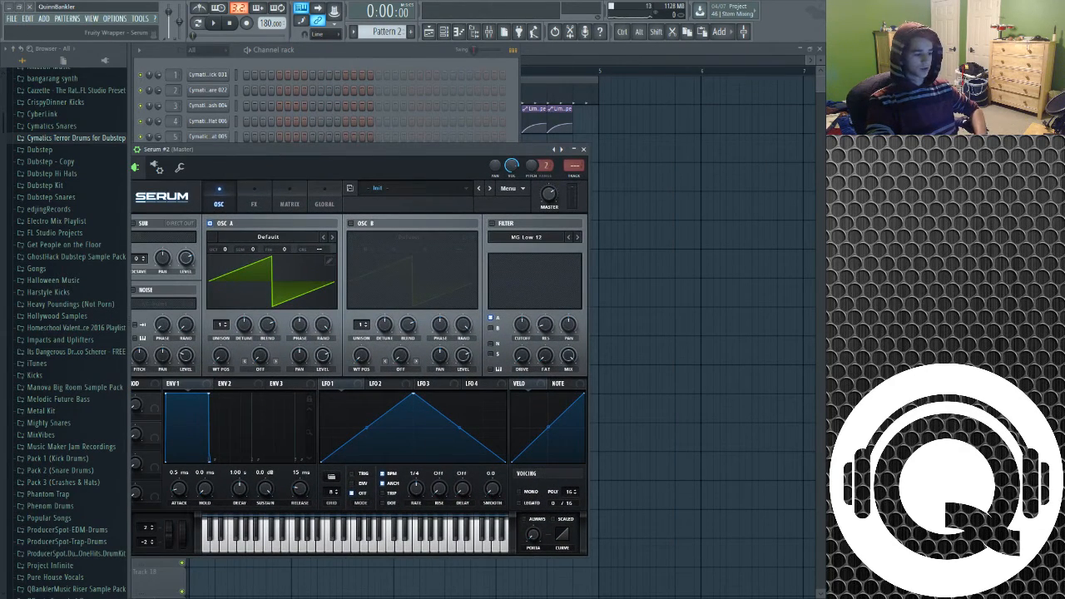
left_click_drag(293, 152, 402, 90)
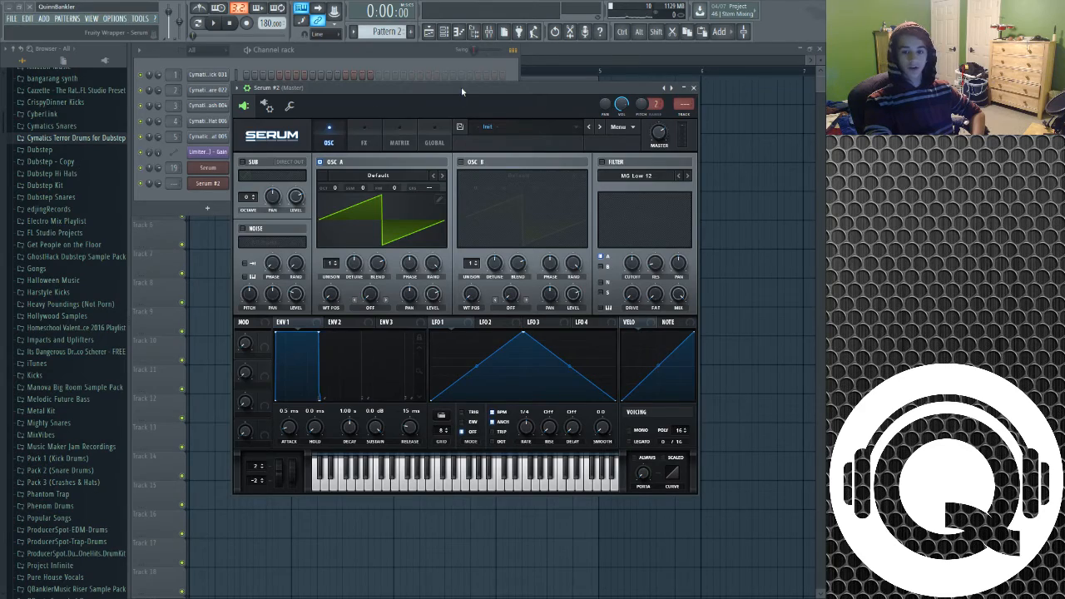
left_click_drag(461, 86, 467, 113)
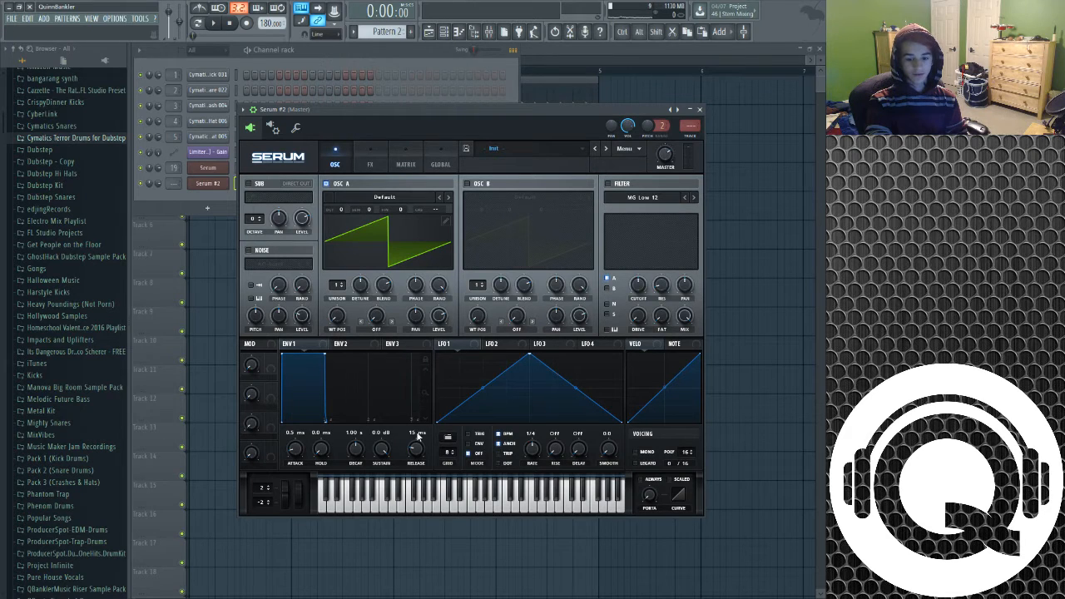
left_click(594, 495)
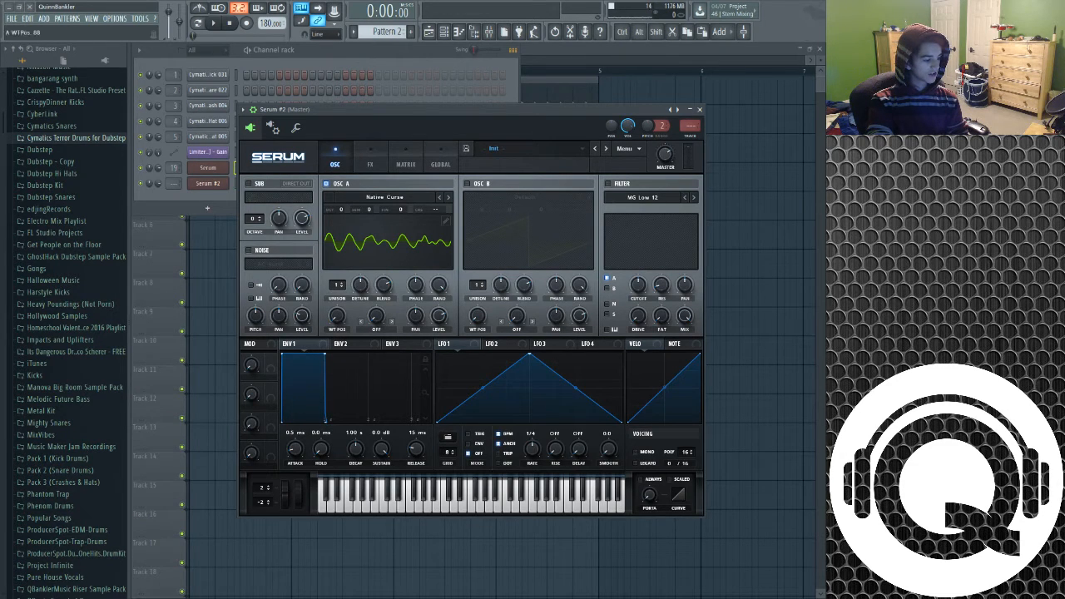
Raise Oscillator A's wavetable position and switch LFO 1 to envelope mode
left_click_drag(343, 314, 344, 279)
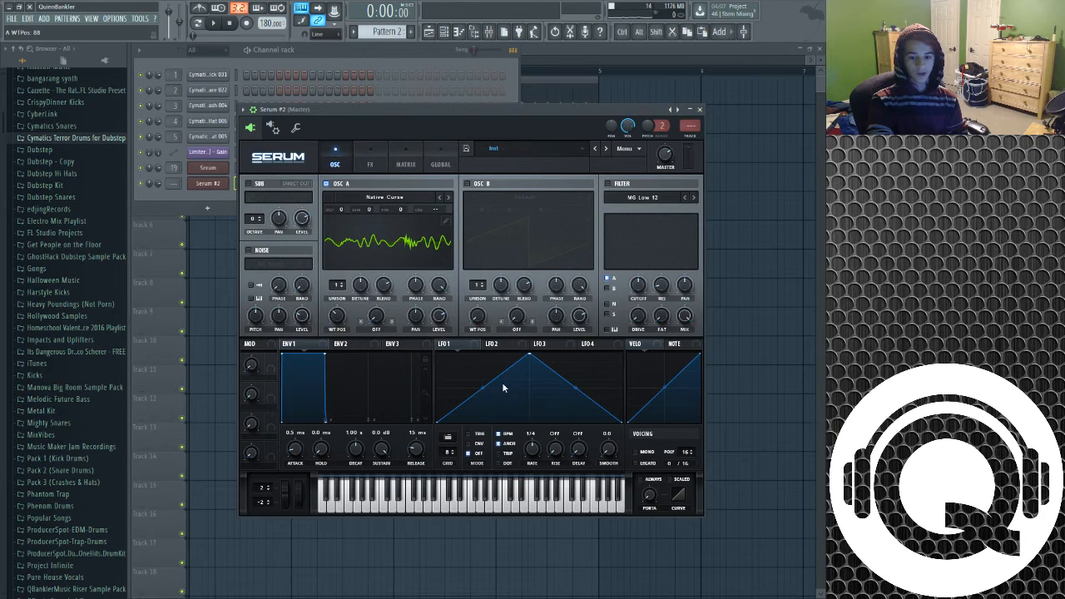
left_click(479, 454)
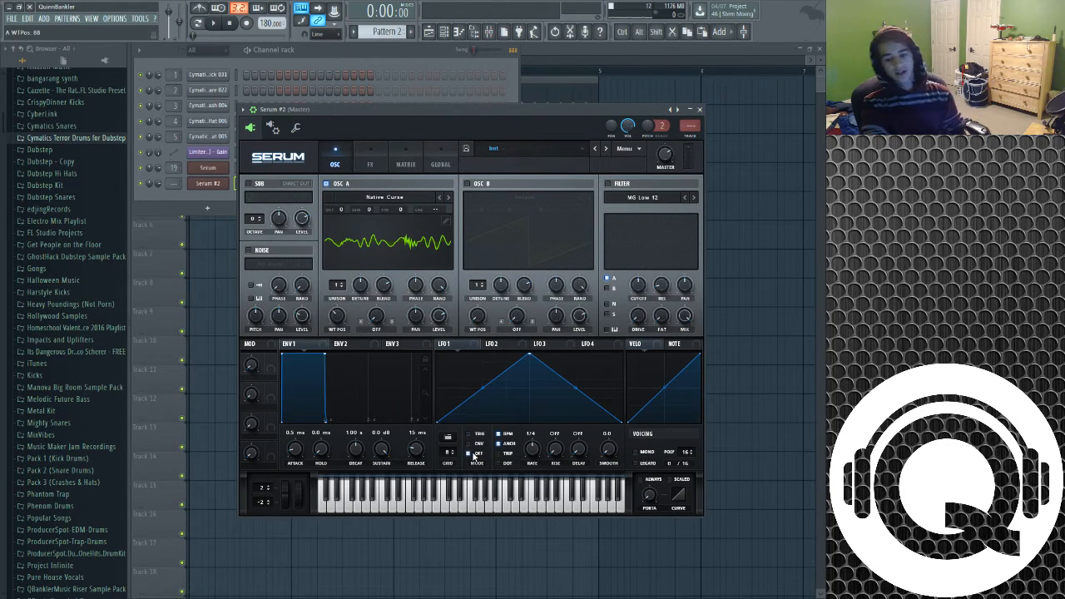
key("z")
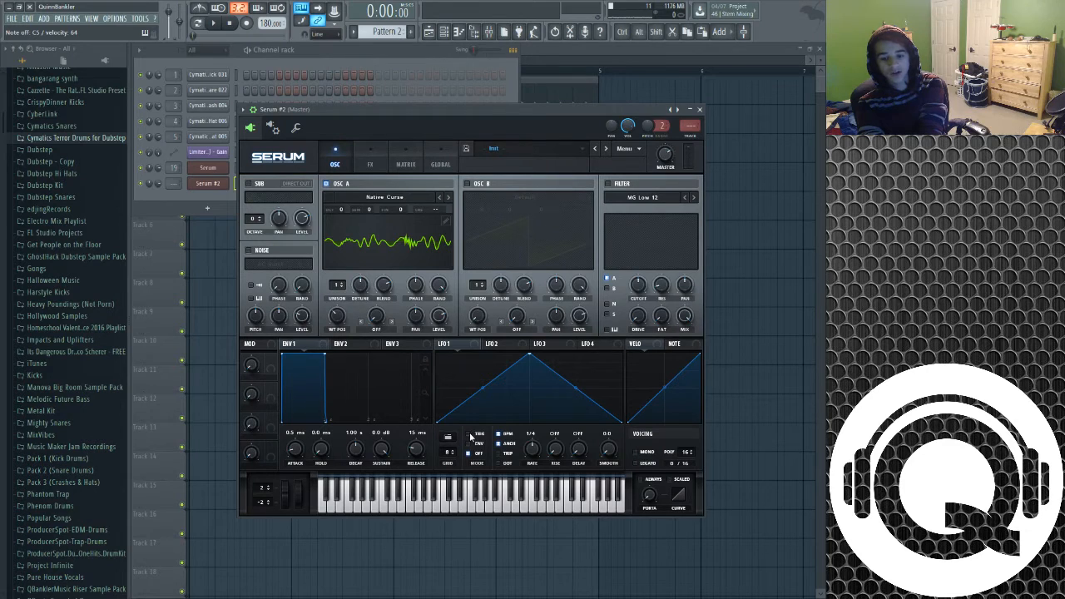
left_click(482, 444)
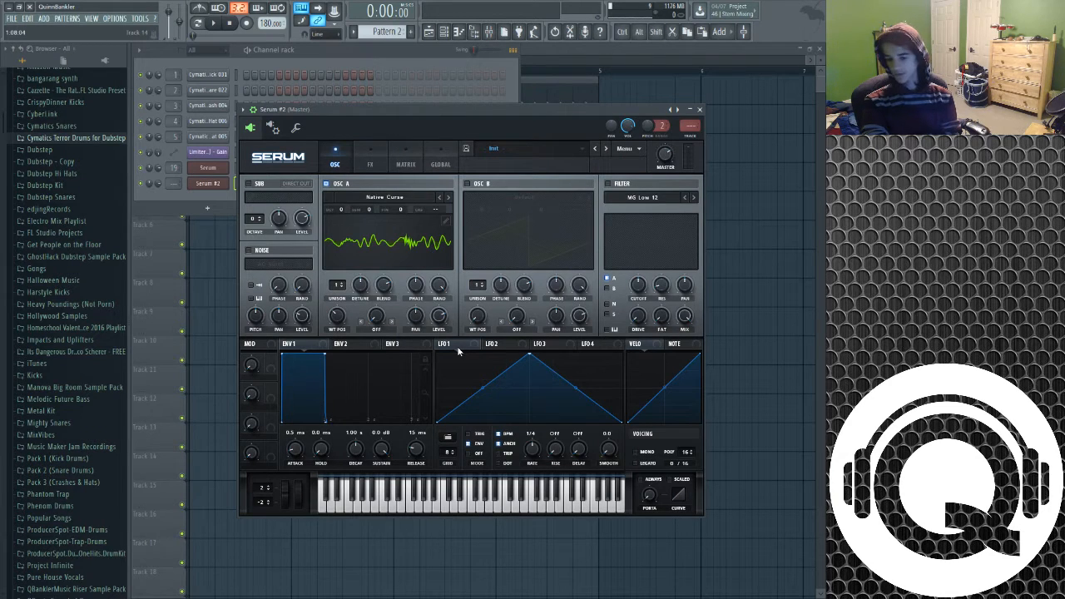
Assign LFO 1 to Oscillator A's wavetable position with an amount of about 30 and set the octave to -2
left_click_drag(442, 344, 336, 321)
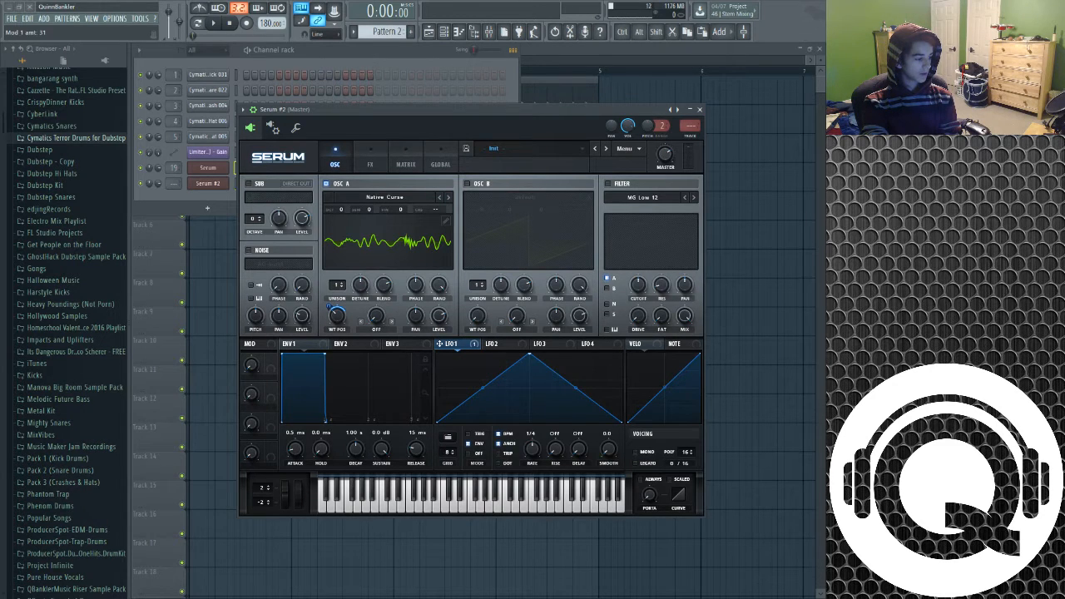
left_click_drag(326, 312, 327, 314)
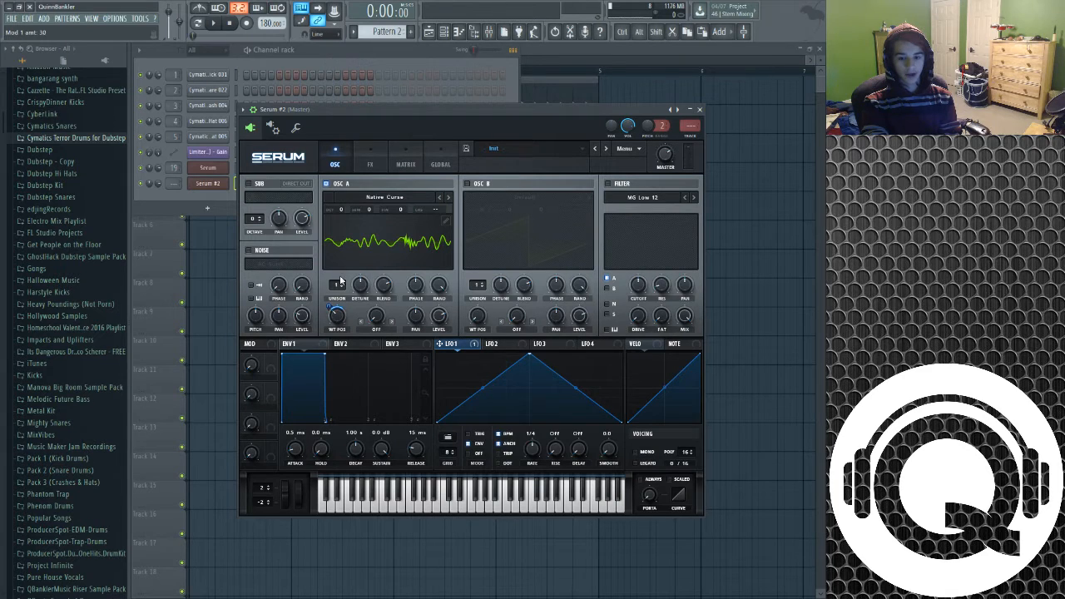
left_click_drag(329, 305, 328, 303)
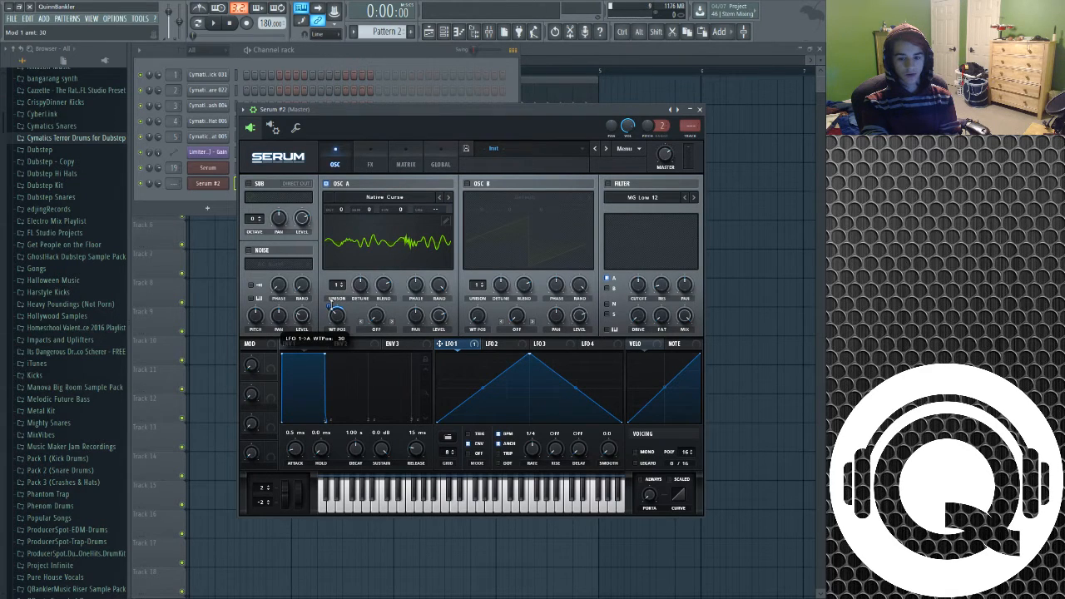
left_click_drag(340, 209, 337, 224)
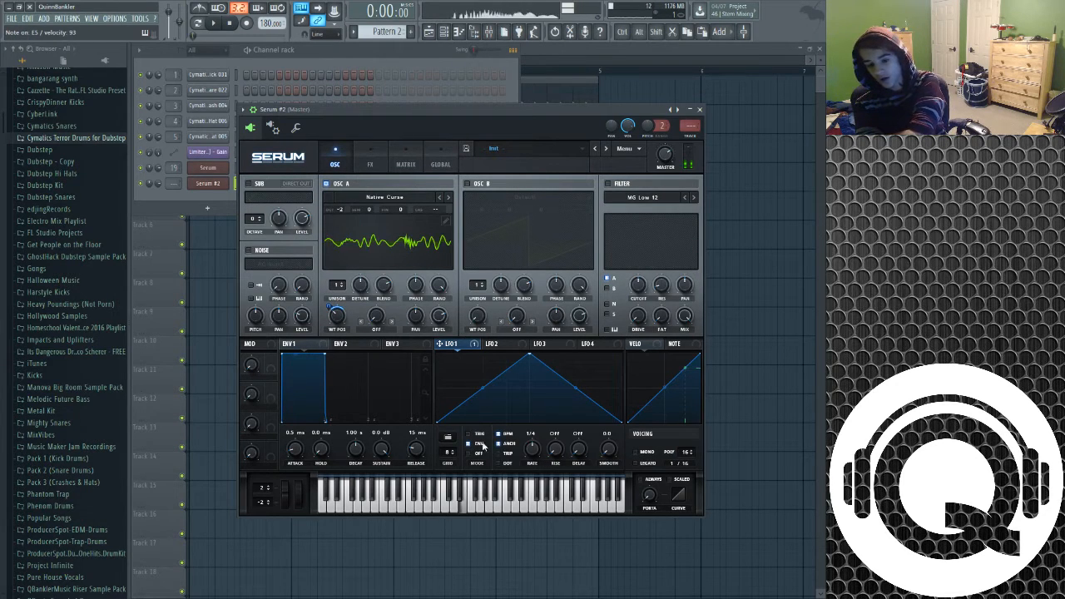
Reshape LFO 1 into a rise-and-decay curve and route it to Oscillator A's level
left_click_drag(479, 392, 487, 363)
left_click_drag(576, 390, 572, 404)
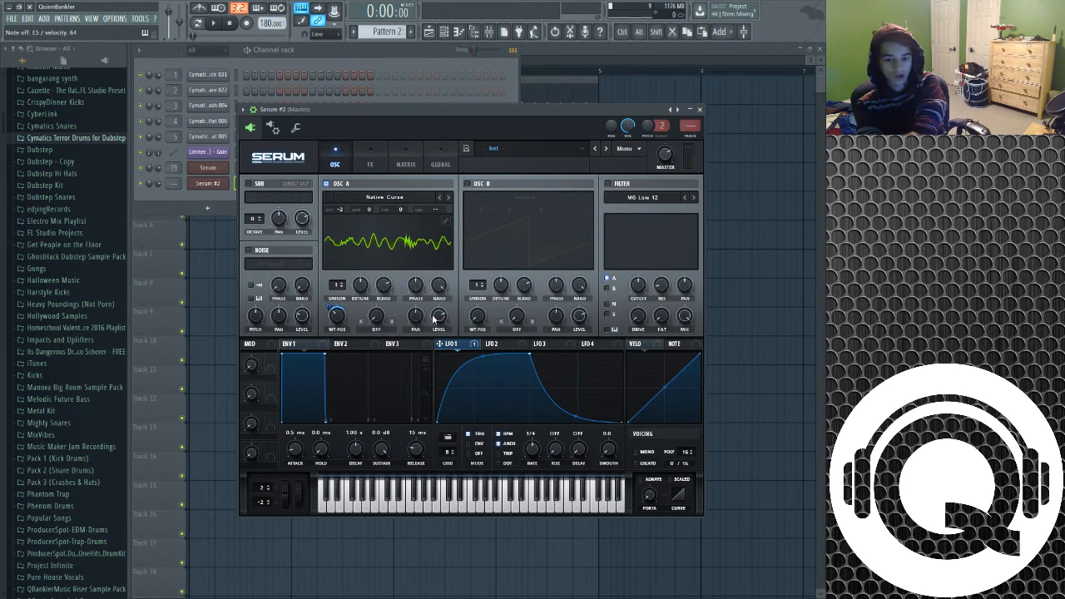
left_click_drag(441, 344, 438, 316)
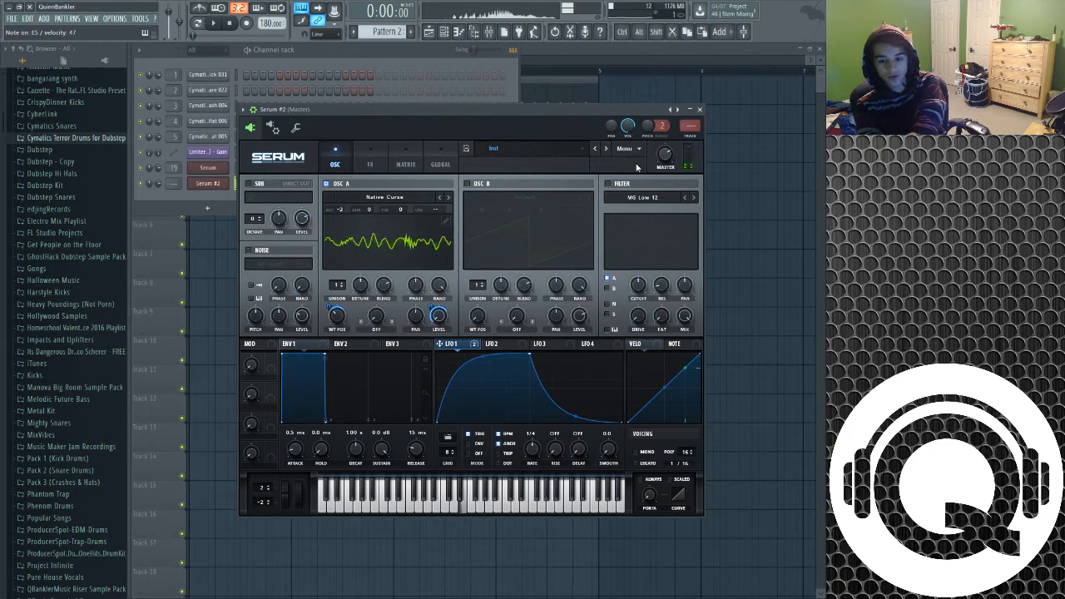
Enable the filter as HP 12 and route LFO 1 to its cutoff, auditioning a note
left_click(608, 184)
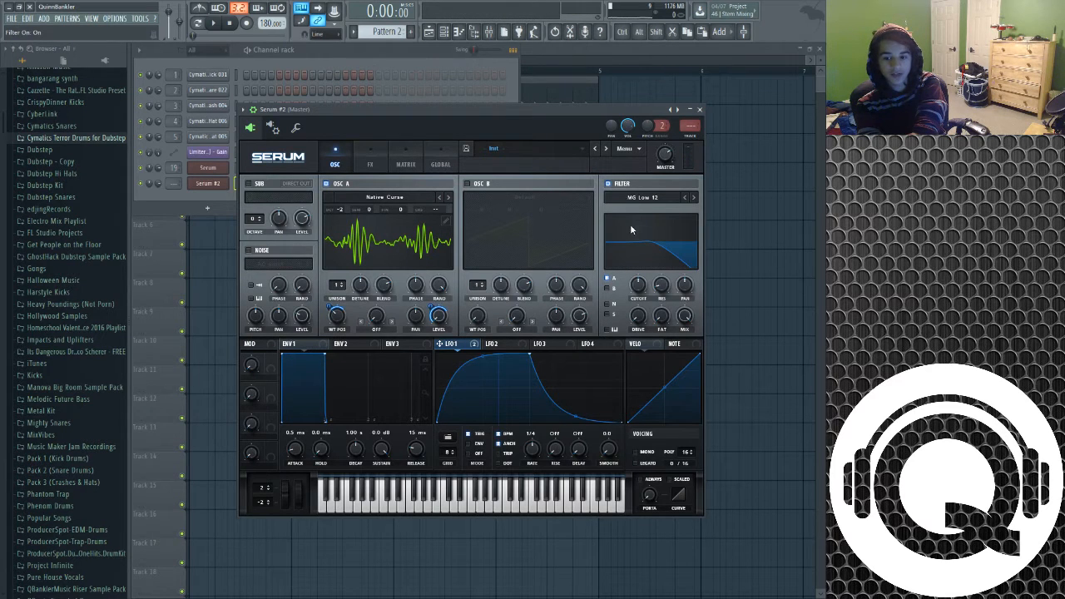
left_click(699, 291)
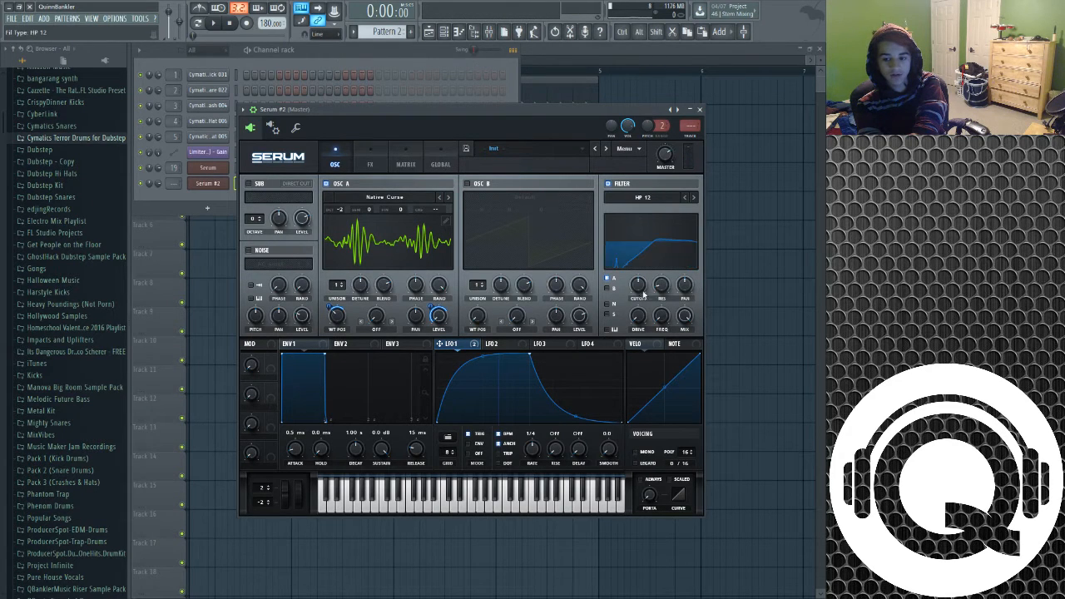
left_click_drag(440, 344, 636, 321)
key("c")
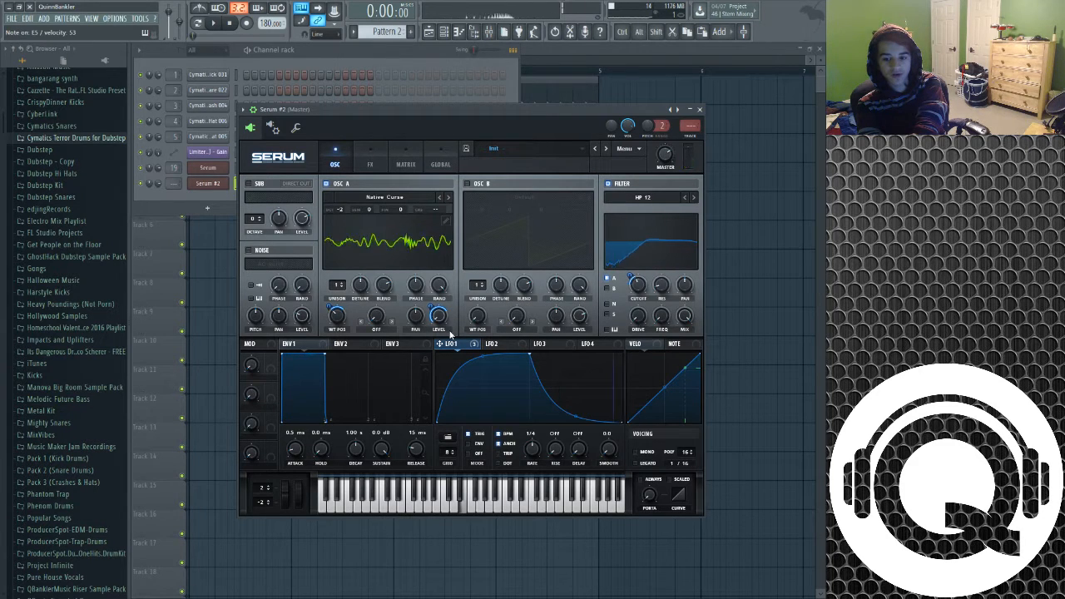
Route LFO 1 to the filter drive with a modulation amount of 30
left_click_drag(458, 346, 634, 350)
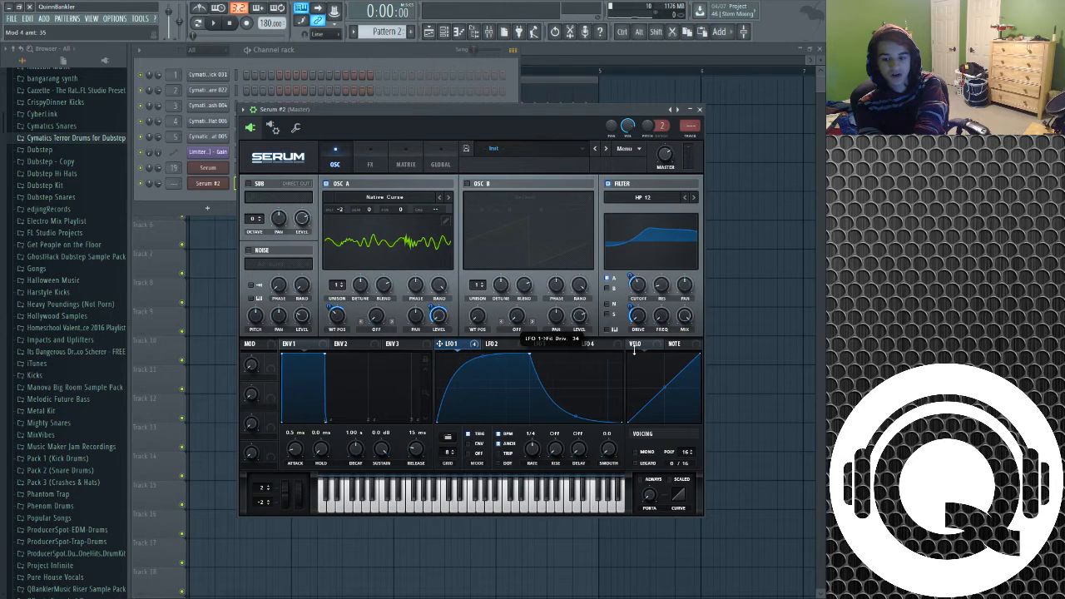
key("c")
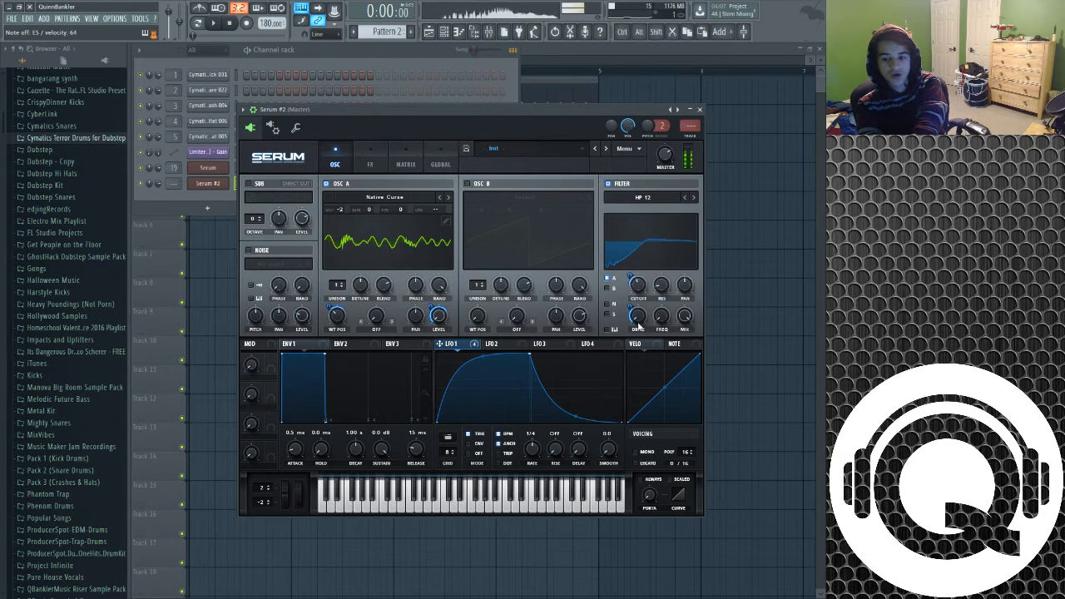
left_click_drag(638, 323, 634, 313)
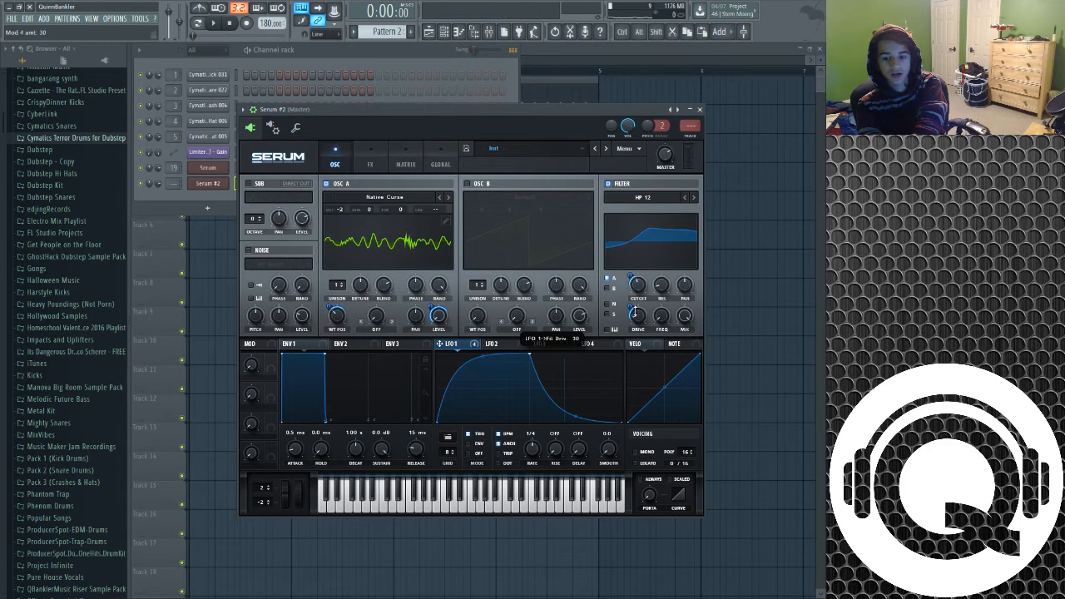
key("c")
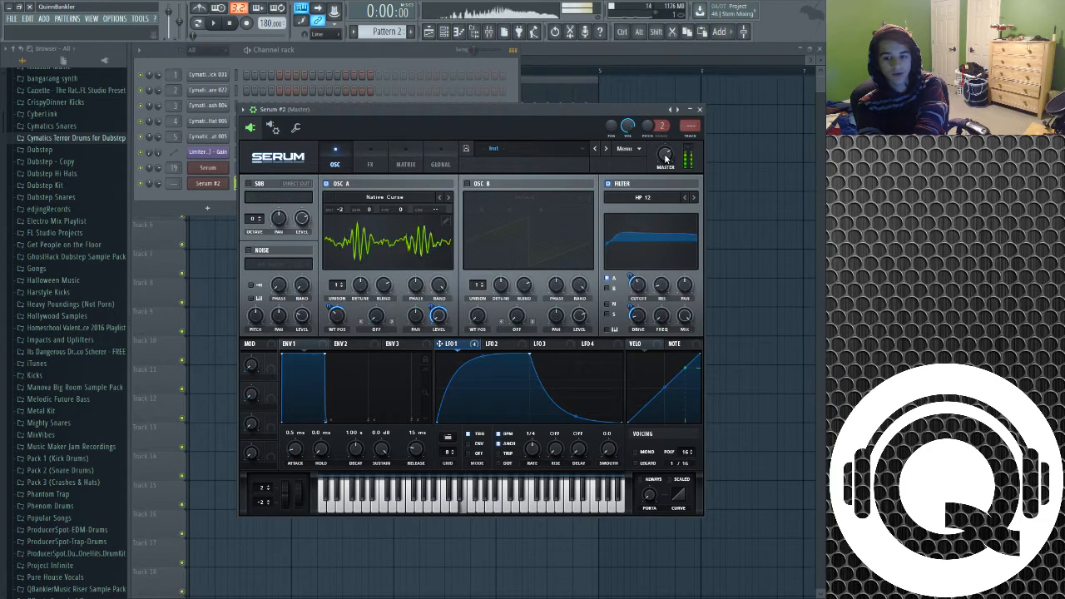
Open the FX page, enable Hyper/Dimension and raise the Hyper mix
left_click(370, 164)
mouse_move(433, 111)
left_mouse_down()
mouse_move(434, 97)
mouse_move(459, 90)
mouse_move(433, 91)
mouse_move(439, 99)
left_mouse_up()
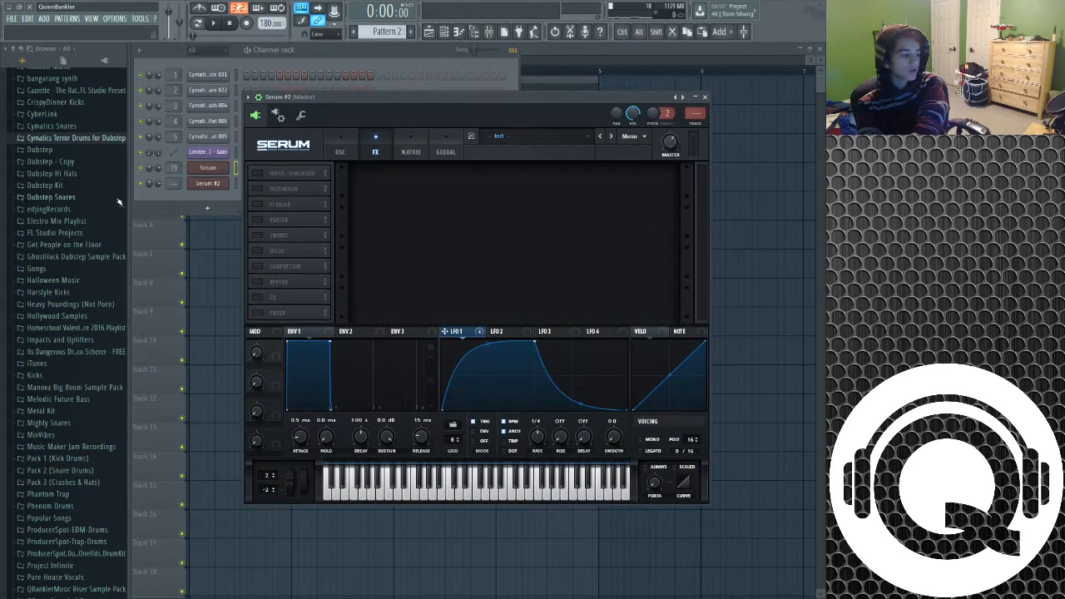
left_click(257, 173)
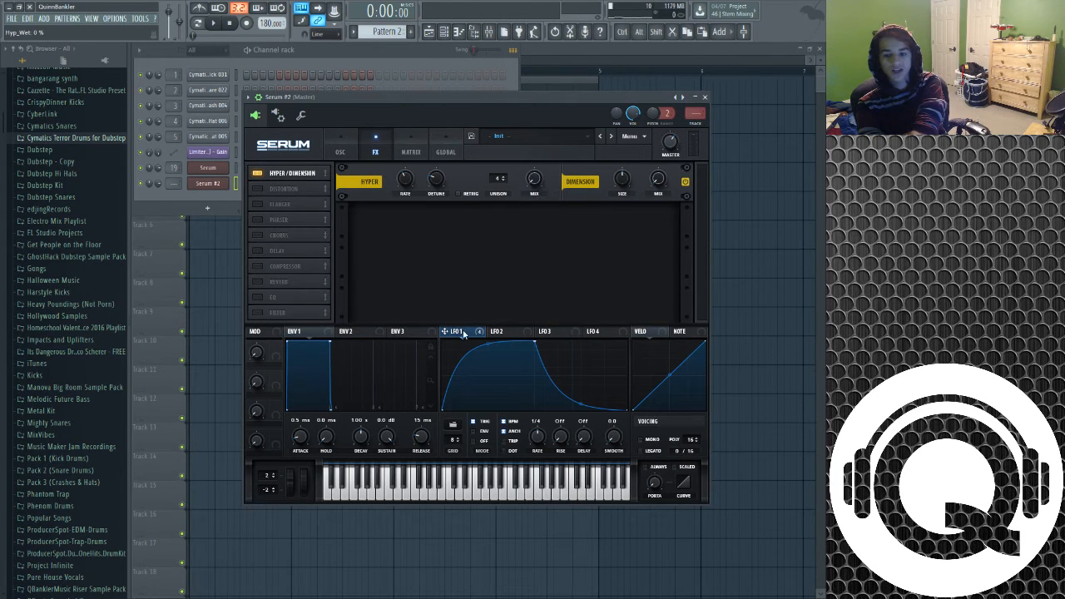
left_click_drag(535, 180, 532, 181)
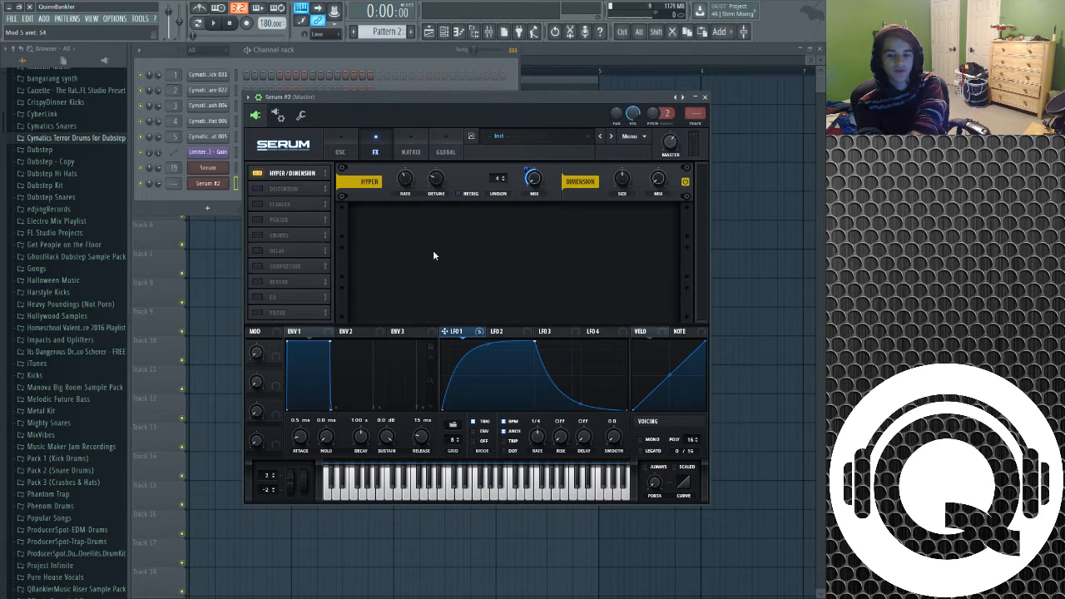
Enable the Flanger effect and set its rate to 0.00 Hz
left_click(257, 204)
left_click_drag(416, 226, 406, 267)
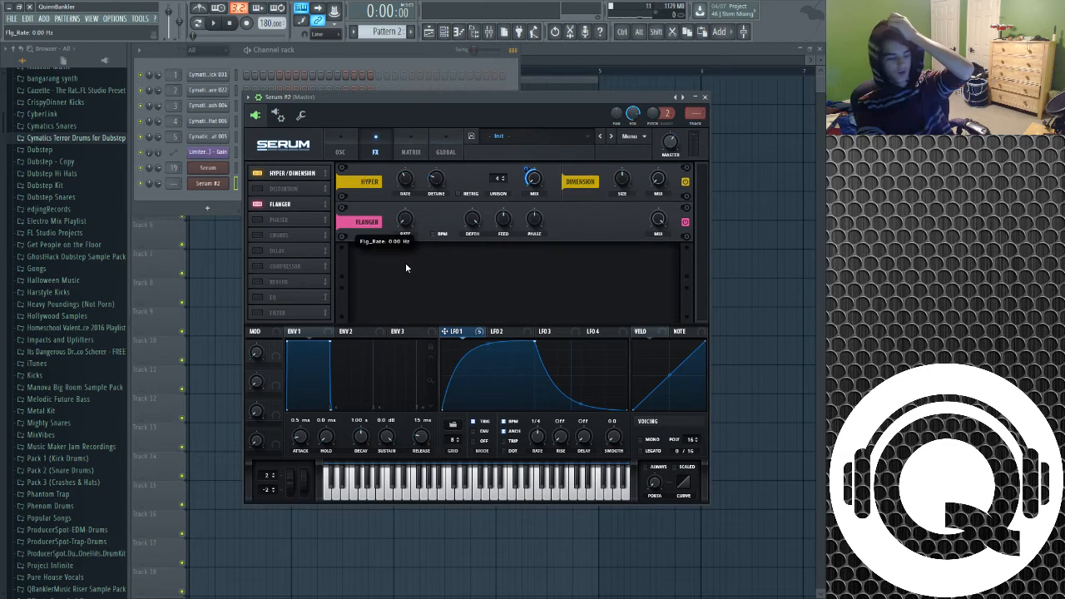
Set the Flanger depth to about 61%
left_click_drag(473, 218, 477, 223)
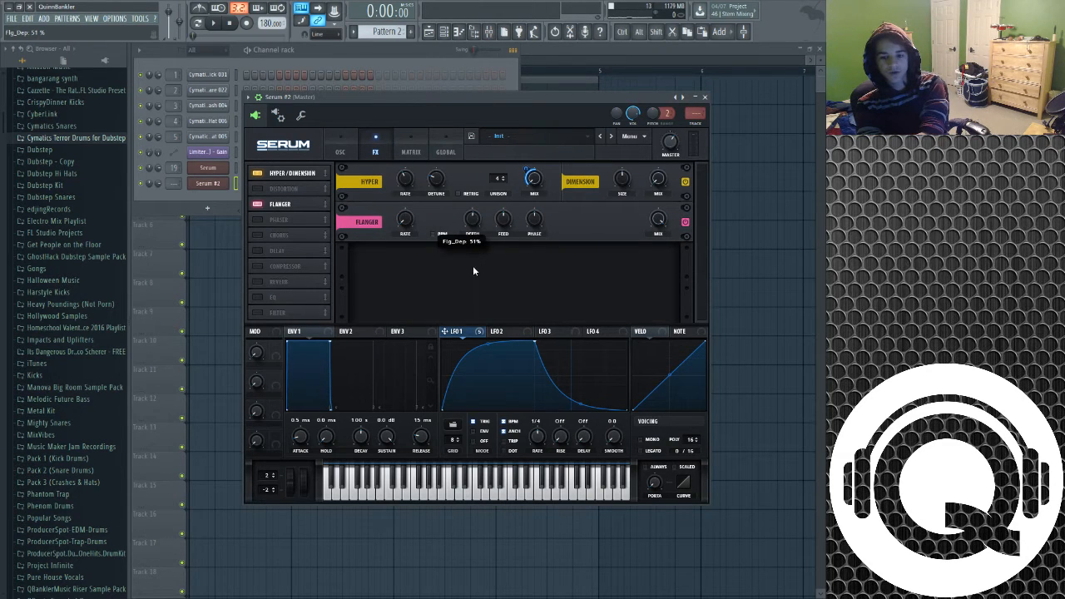
left_click_drag(474, 267, 471, 264)
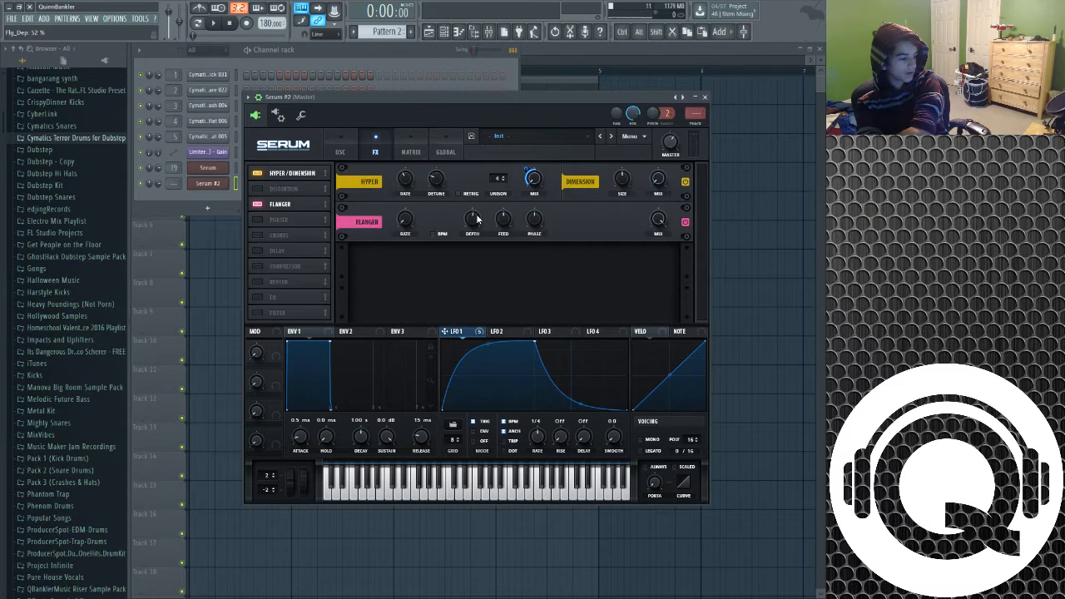
left_click_drag(478, 219, 477, 211)
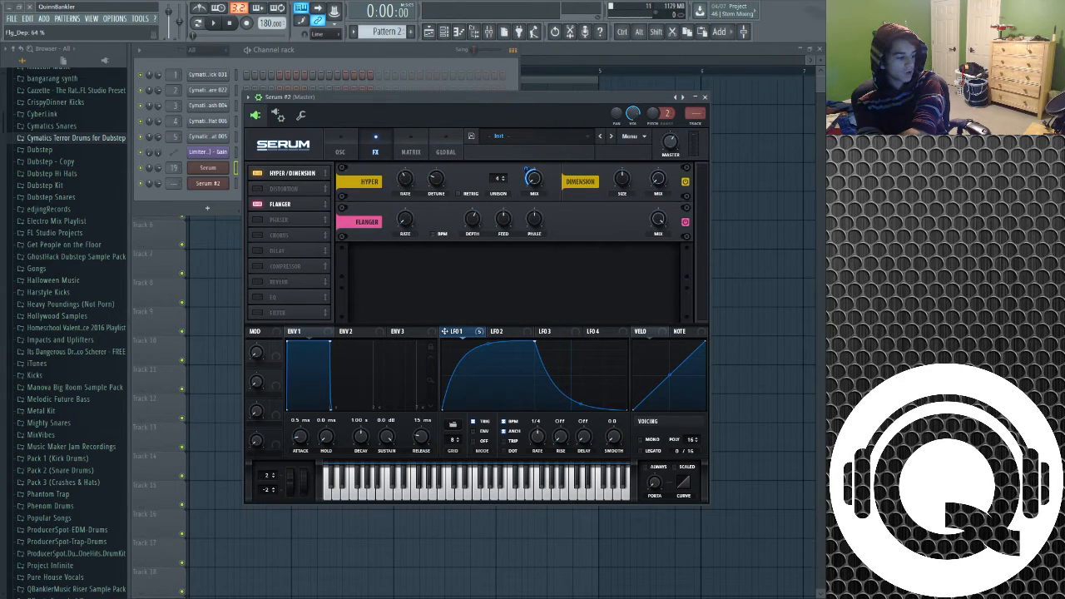
left_click_drag(475, 221, 474, 222)
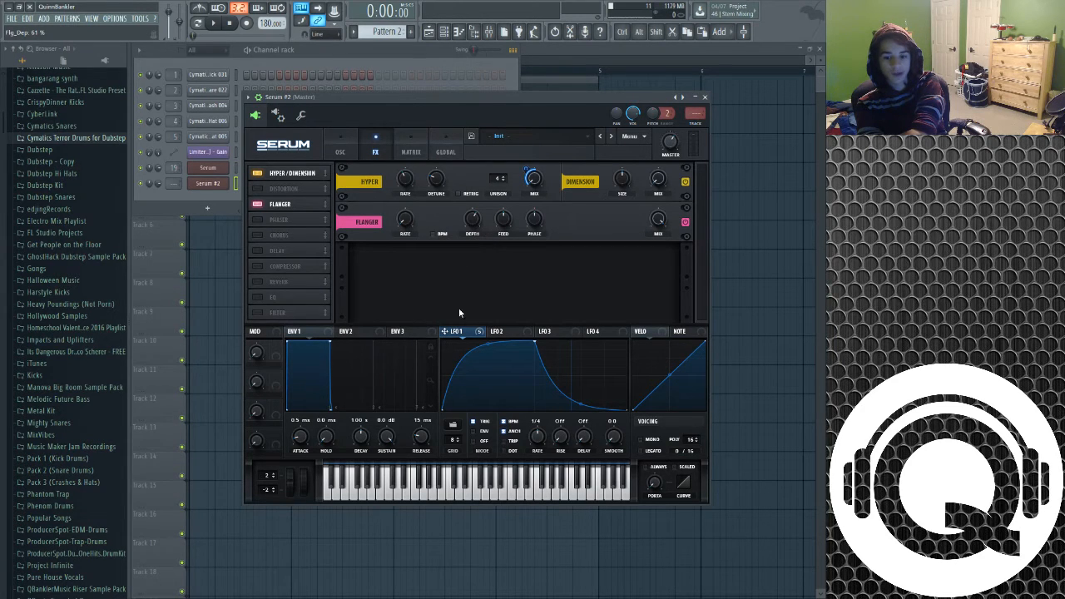
Route LFO 1 to the Flanger depth, feedback and phase knobs
left_click_drag(463, 333, 464, 211)
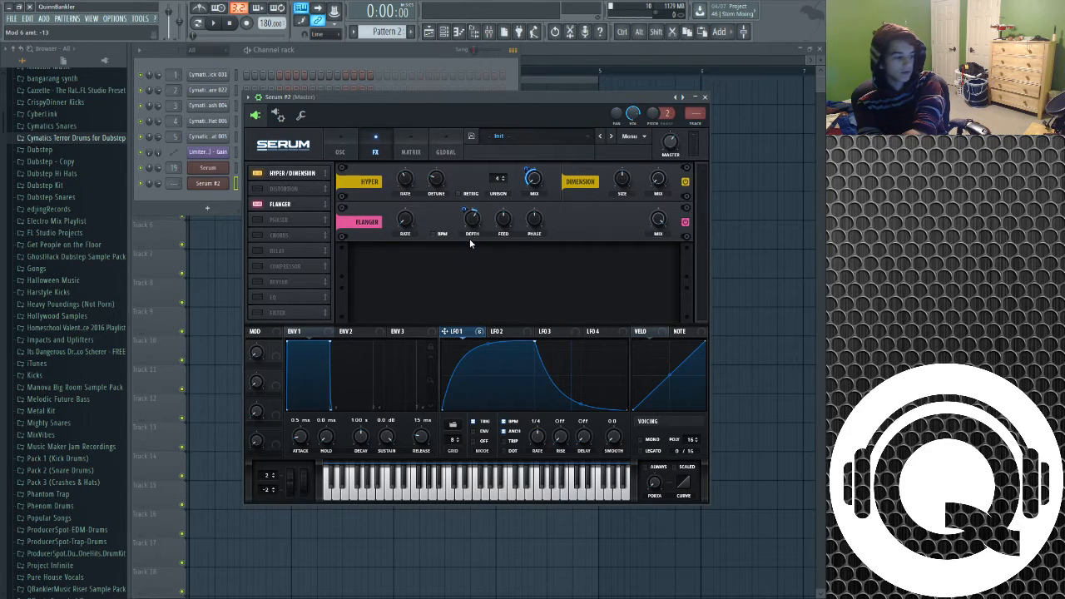
mouse_move(458, 337)
left_mouse_down()
mouse_move(542, 209)
mouse_move(505, 220)
mouse_move(498, 245)
left_mouse_up()
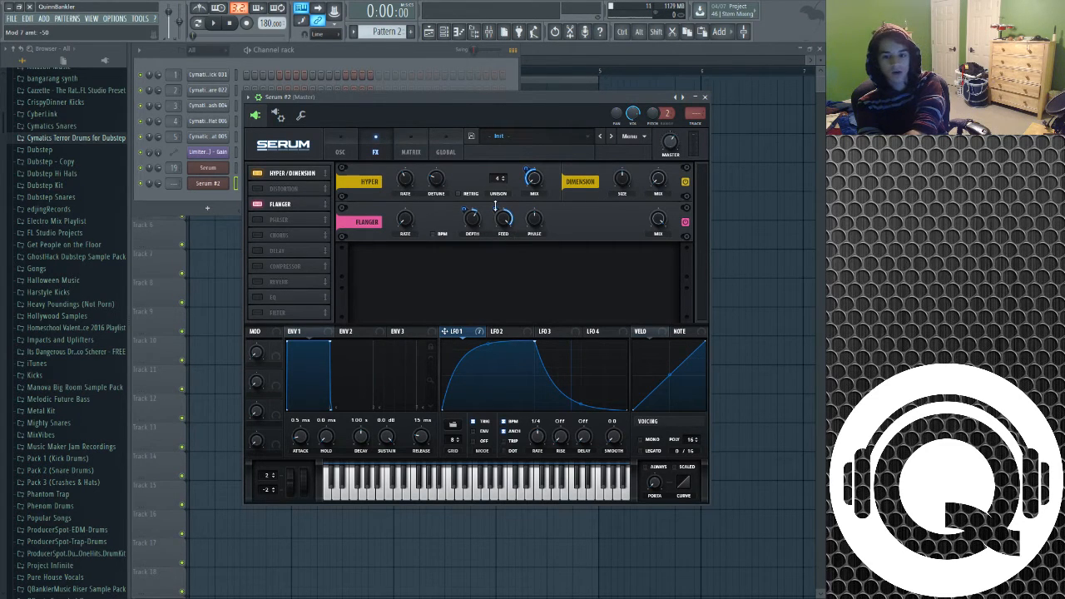
left_click_drag(496, 211, 496, 210)
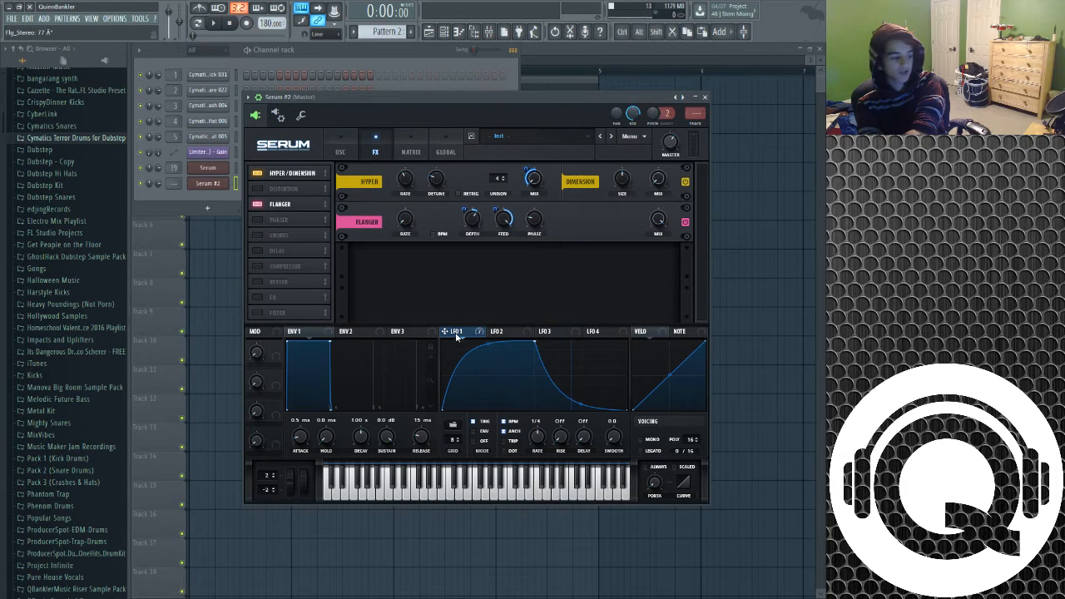
left_click_drag(457, 334, 531, 221)
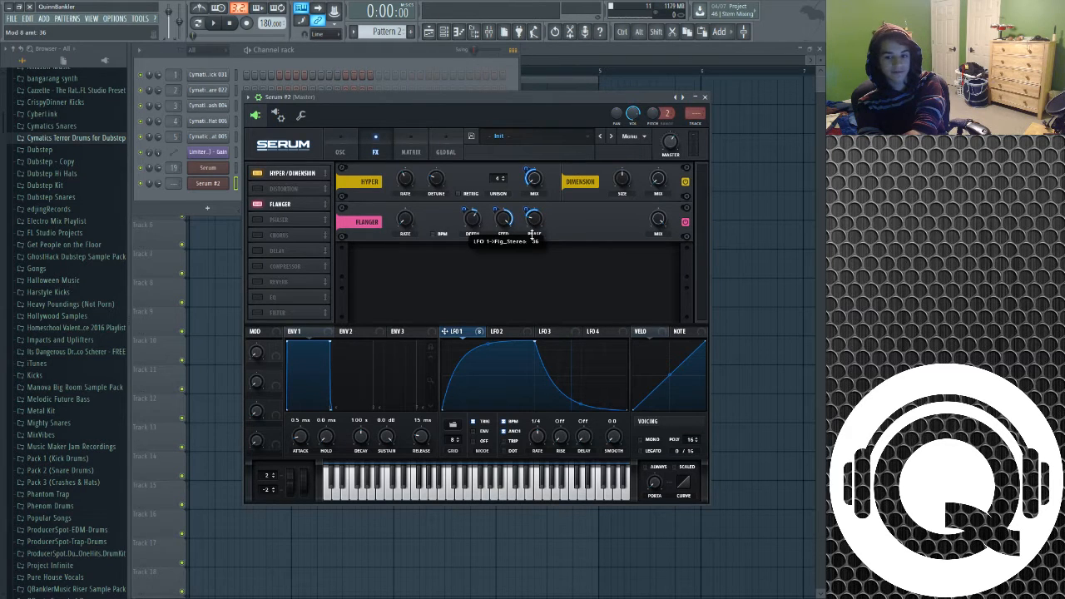
Set the Flanger mix and route LFO 1 to it with a modulation amount of 35
left_click_drag(663, 218, 663, 262)
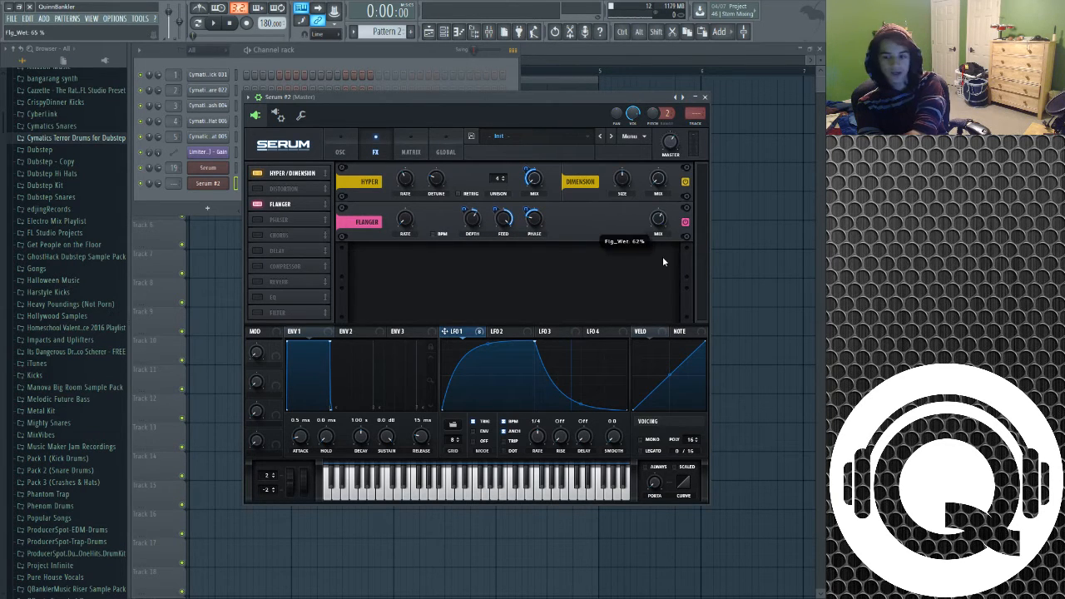
left_click_drag(656, 306, 656, 308)
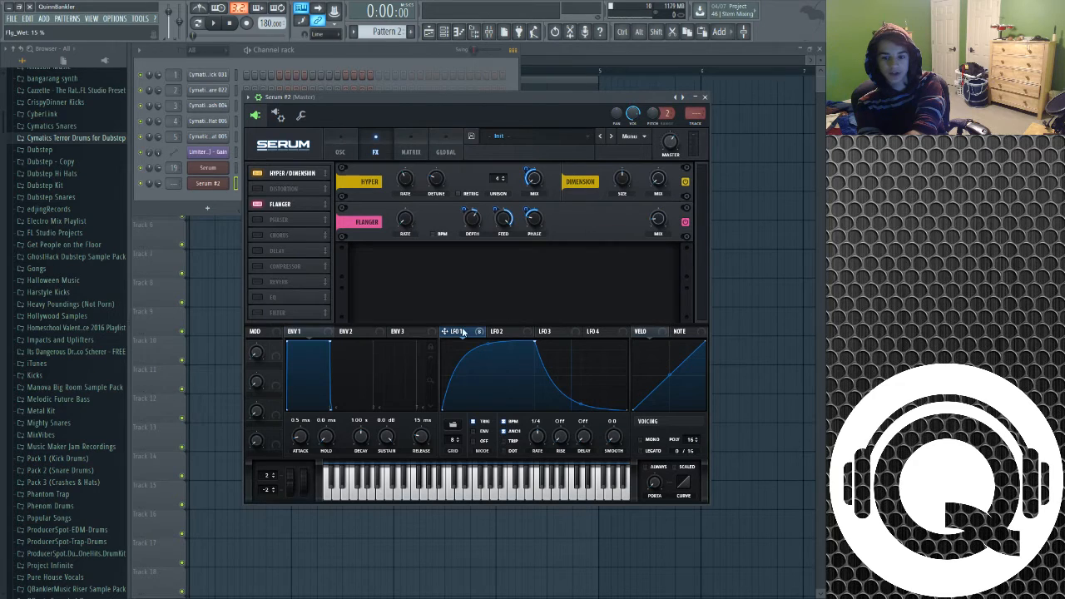
left_click_drag(657, 221, 650, 233)
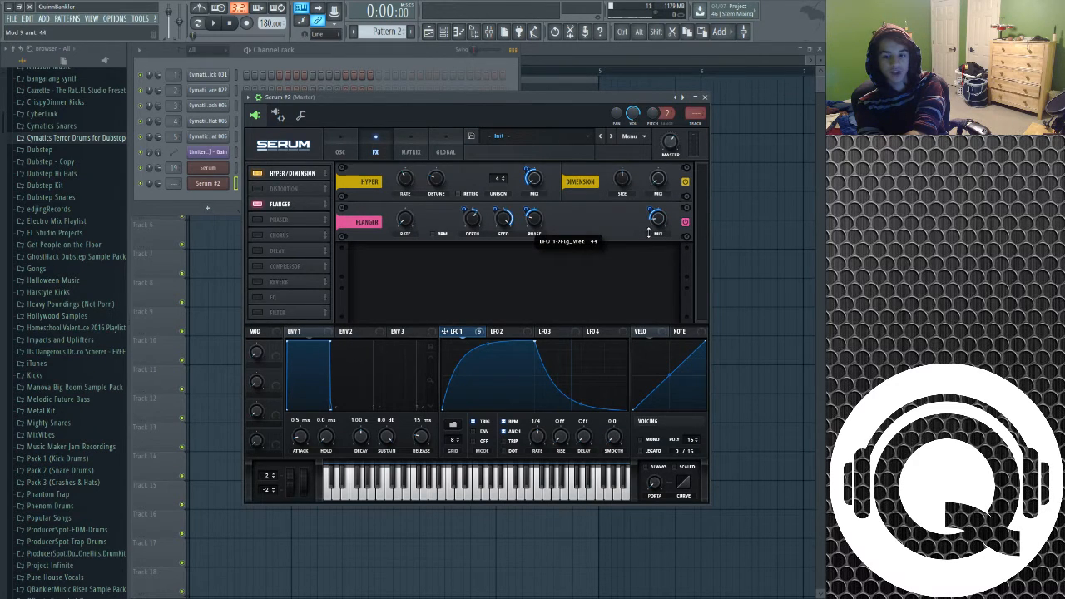
left_click_drag(648, 239, 648, 236)
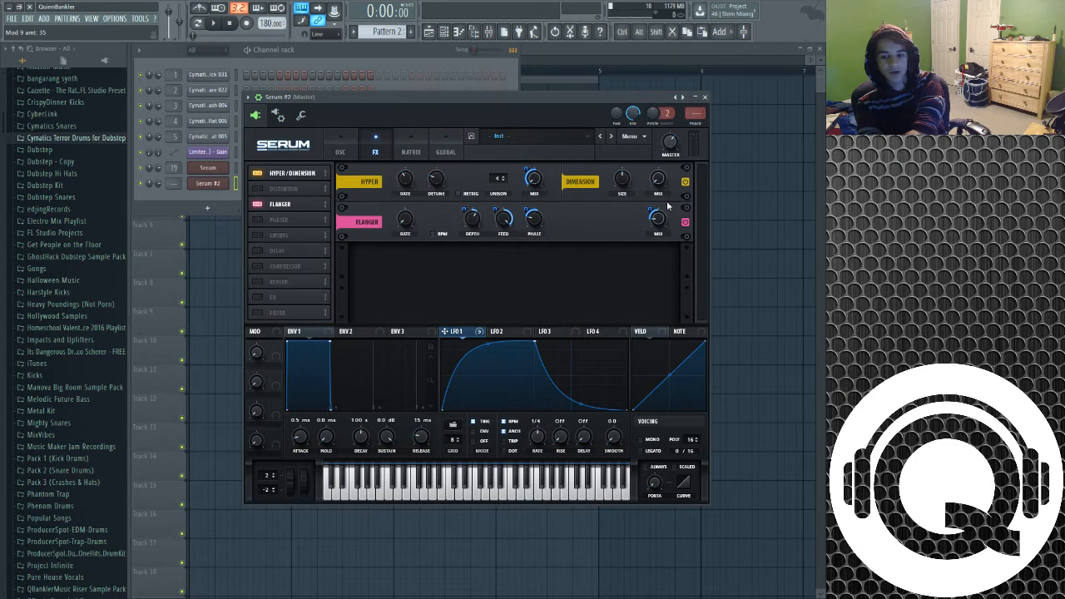
Enable the Phaser effect and set its depth to 52%
left_click(257, 219)
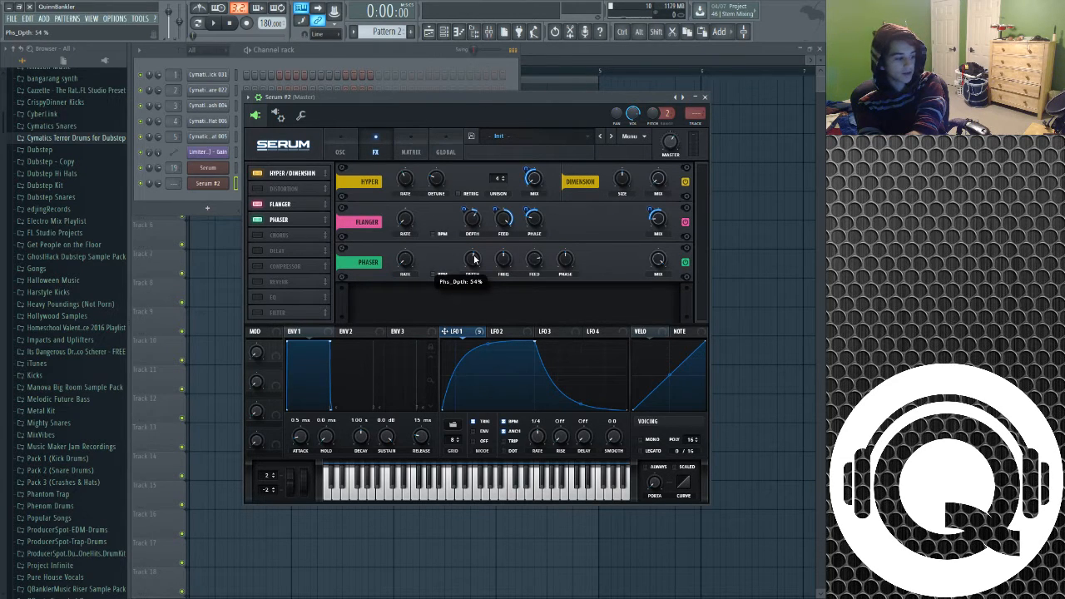
scroll(475, 260, "down", 1)
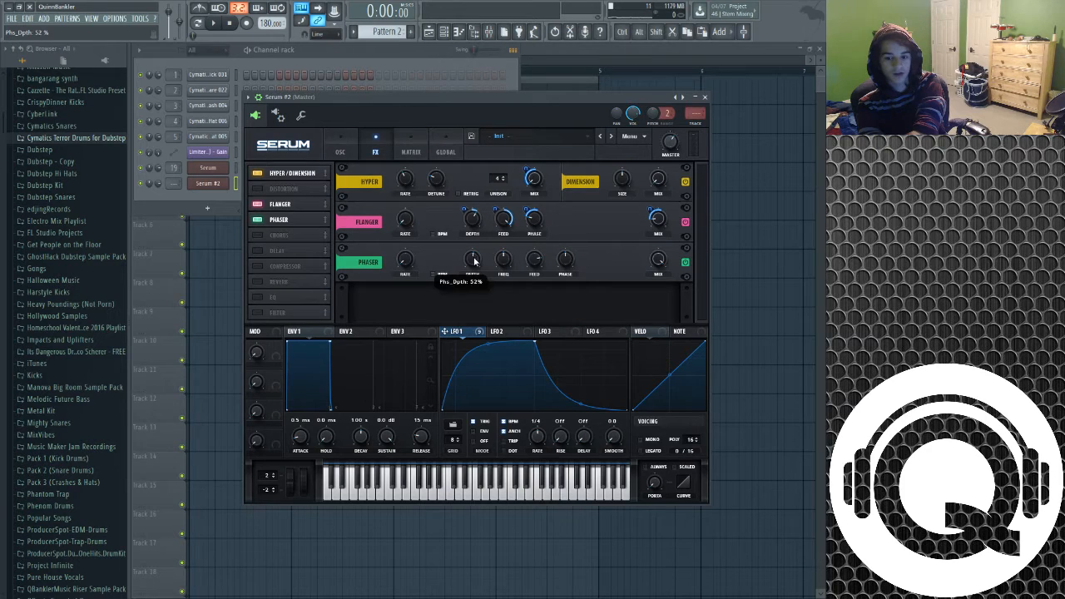
Route LFO 1 to the Phaser depth and frequency, and set the Phaser mix to 30%
left_click_drag(458, 332, 465, 284)
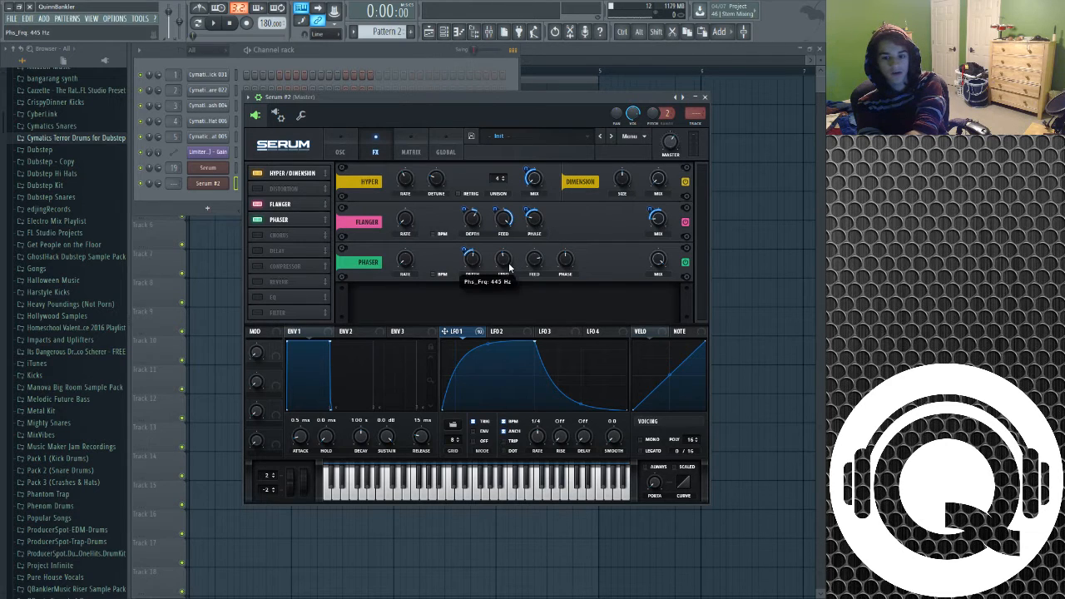
scroll(509, 266, "down", 3)
left_click_drag(458, 333, 496, 273)
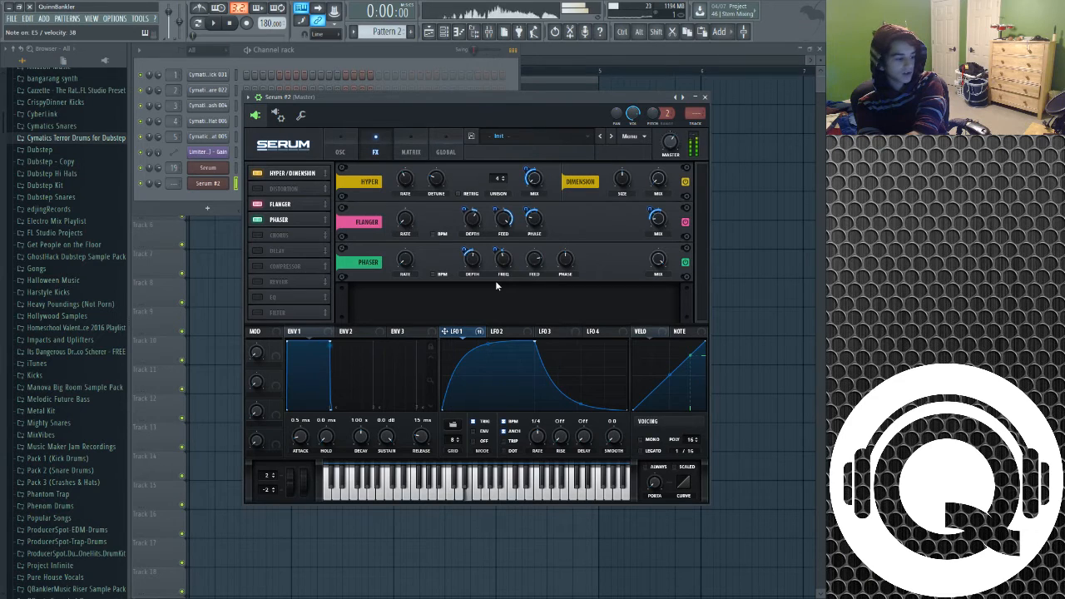
left_click(660, 260)
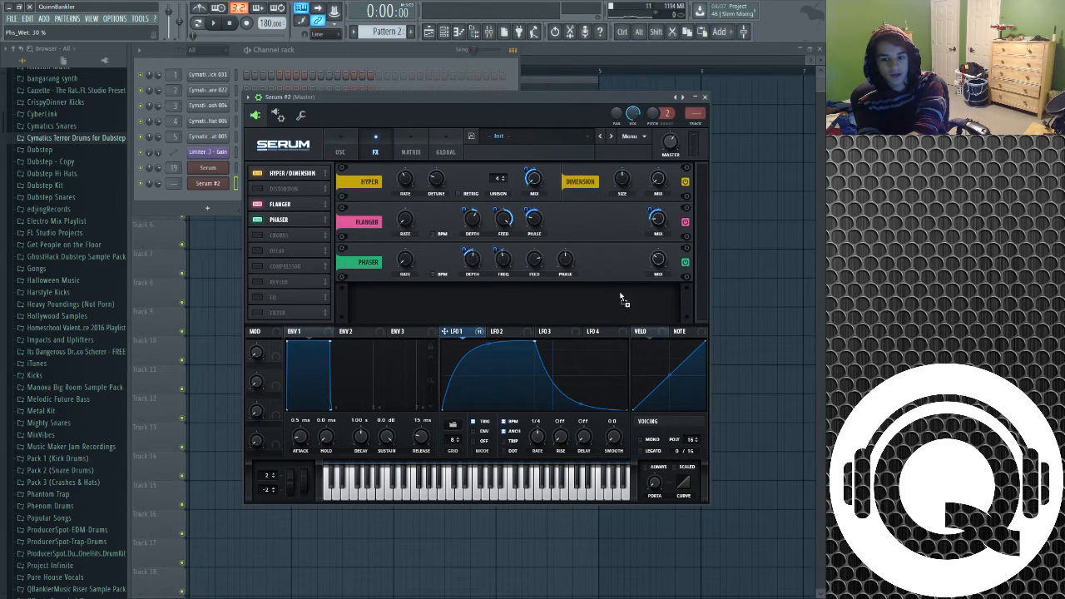
mouse_move(649, 263)
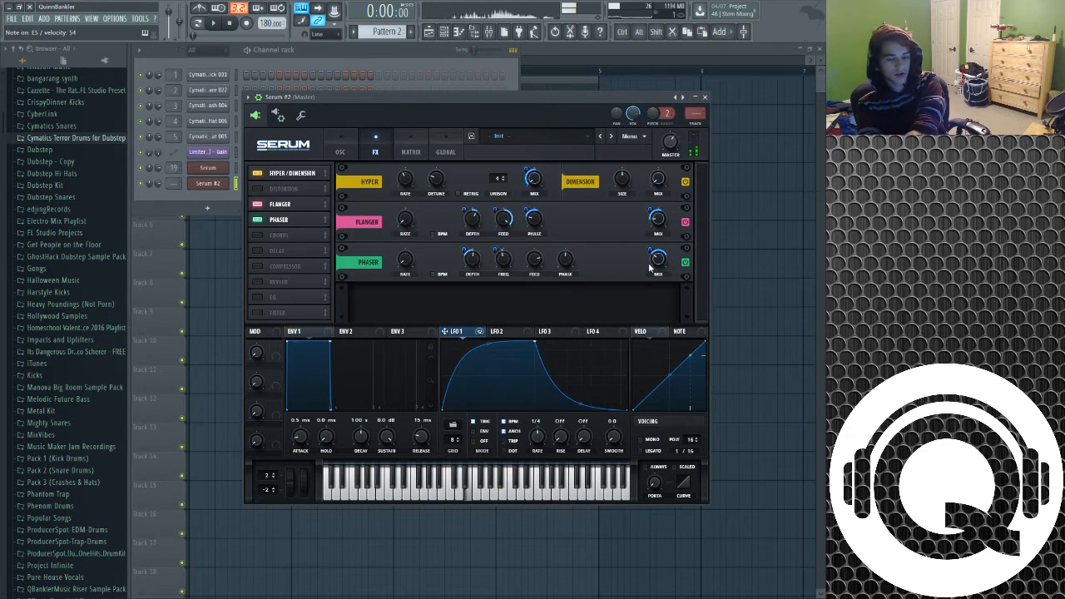
Enable the Compressor with its gain at 7.3 dB, and enable the Reverb
left_click(256, 267)
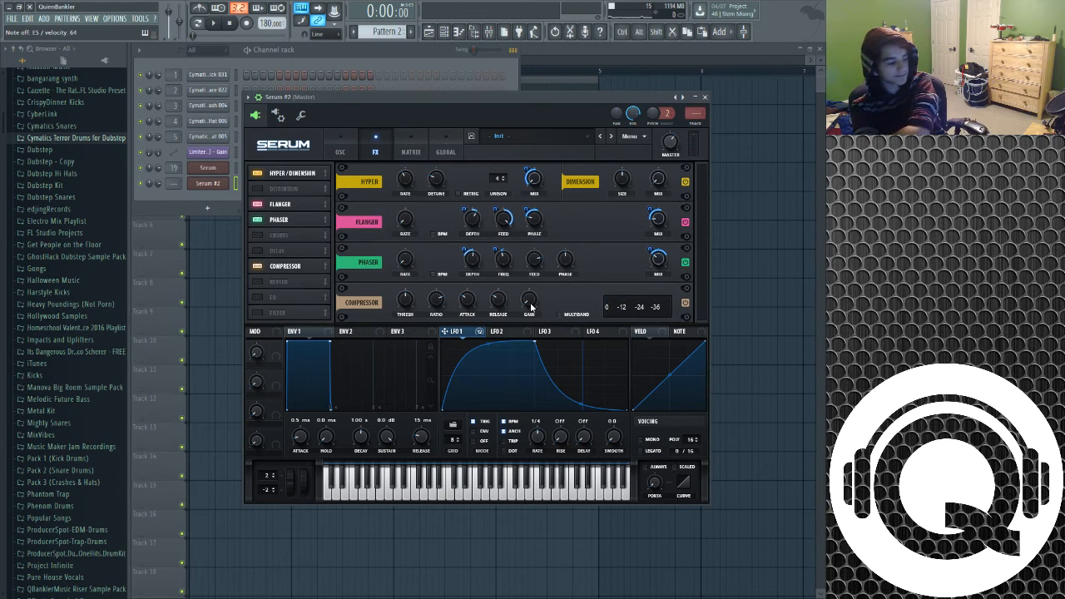
left_click_drag(535, 293, 535, 282)
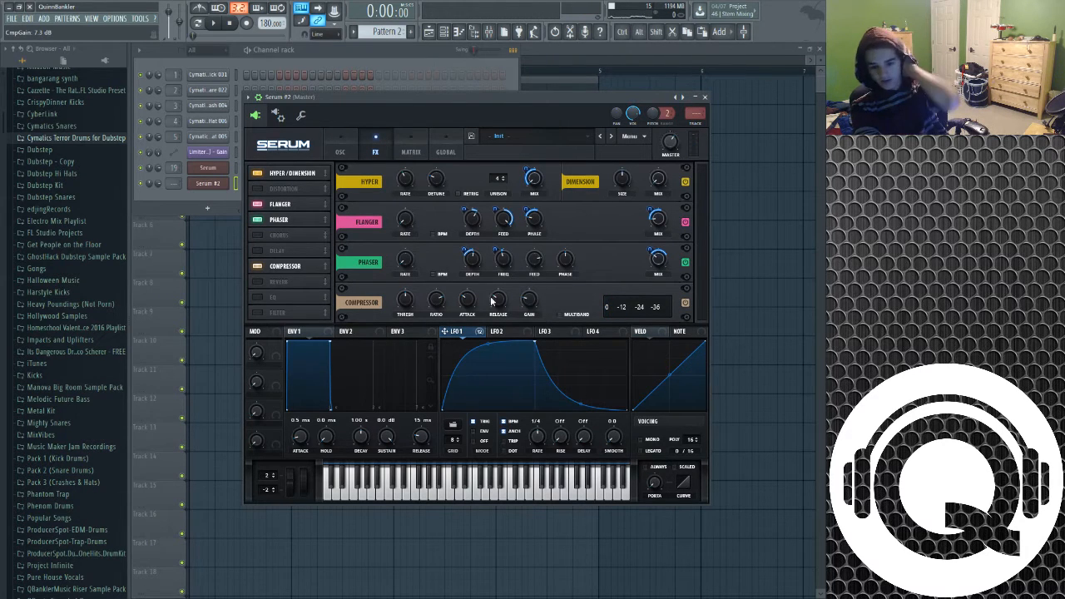
left_click(257, 283)
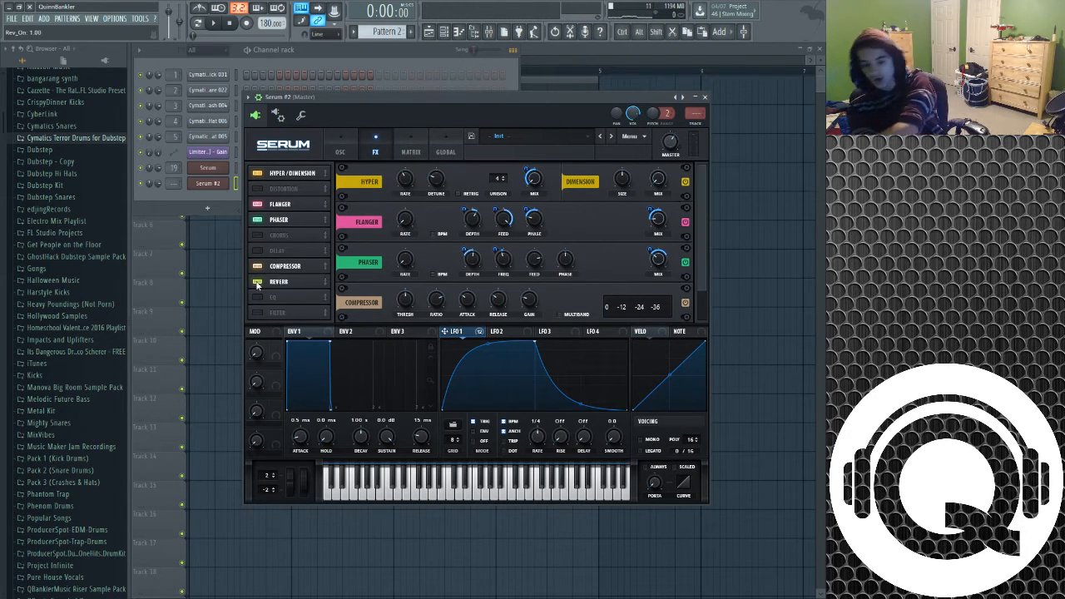
scroll(705, 258, "down", 2)
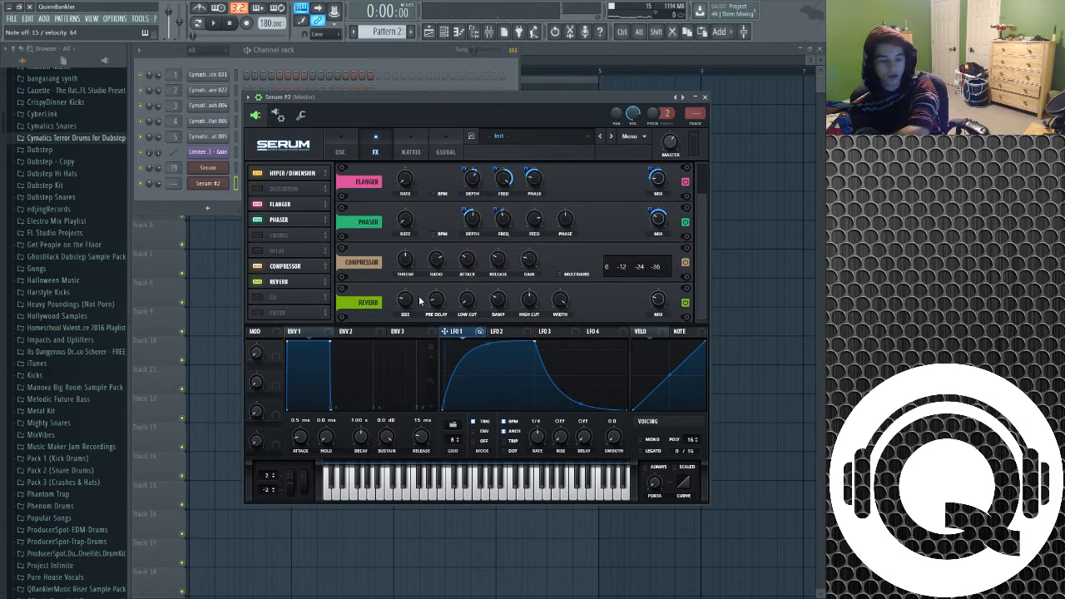
Enable the EQ, set its high band frequency to 806 Hz and route LFO 1 to it, auditioning a note
left_click(257, 297)
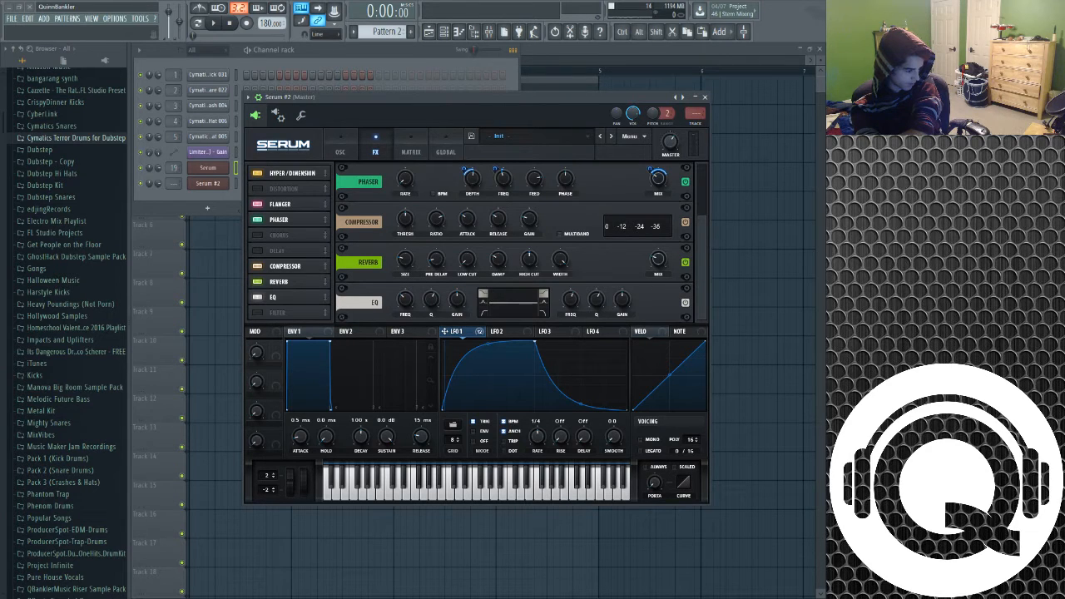
left_click_drag(571, 300, 567, 309)
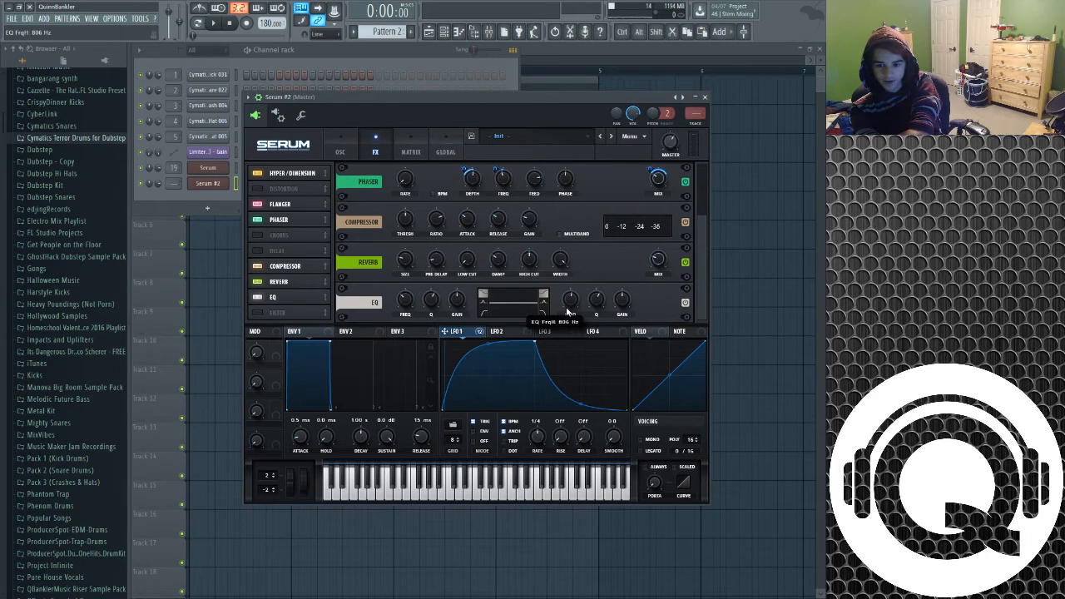
left_click_drag(466, 336, 570, 300)
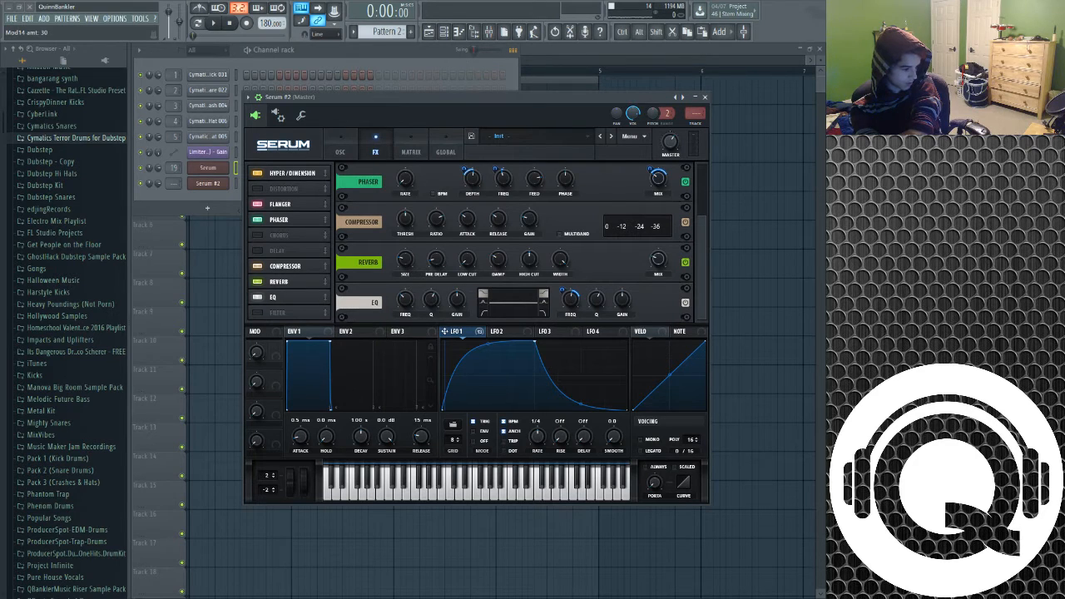
left_click_drag(566, 293, 563, 288)
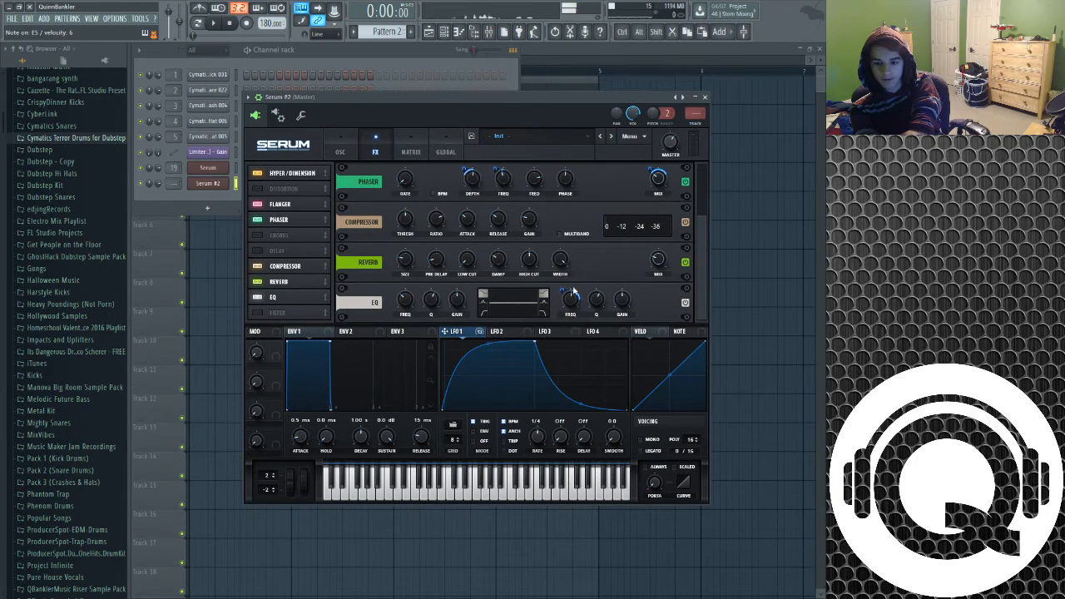
key("e")
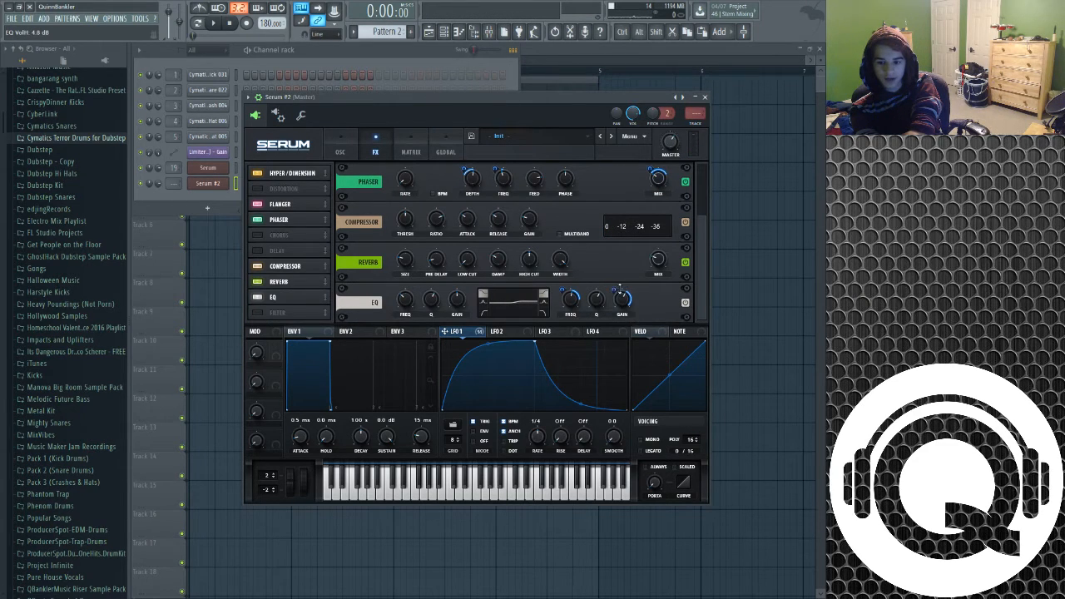
Set the EQ high band gain to 4.8 dB and switch its type to Peak
left_click_drag(622, 307, 620, 303)
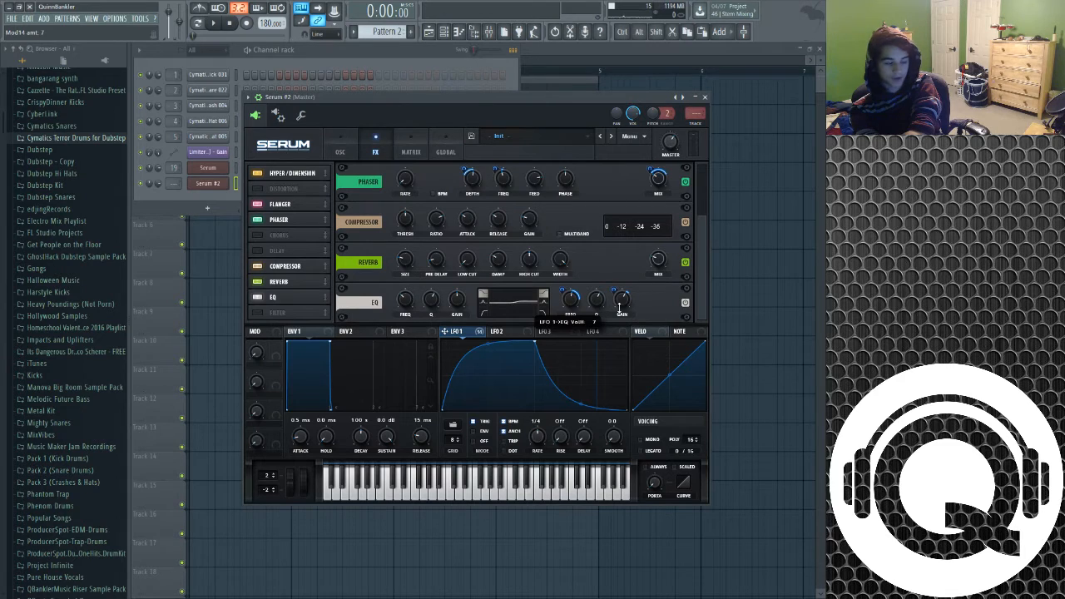
left_click(545, 304)
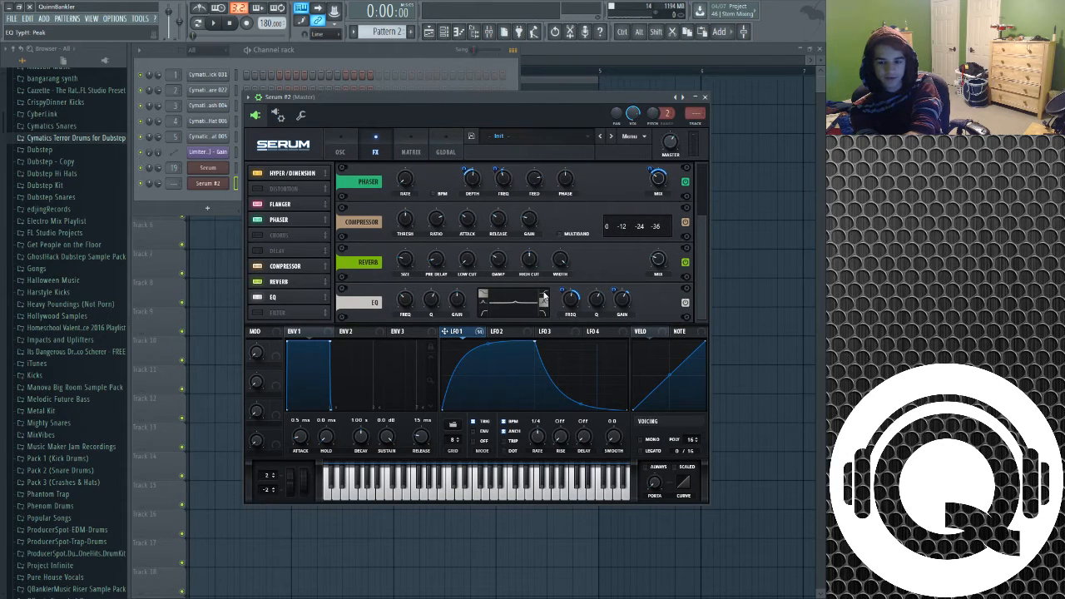
Route LFO 1 to the EQ low band frequency with amount 23, set that frequency to 266 Hz, and audition a note
mouse_move(566, 96)
left_mouse_down()
mouse_move(576, 125)
mouse_move(542, 121)
mouse_move(585, 175)
mouse_move(577, 103)
left_mouse_up()
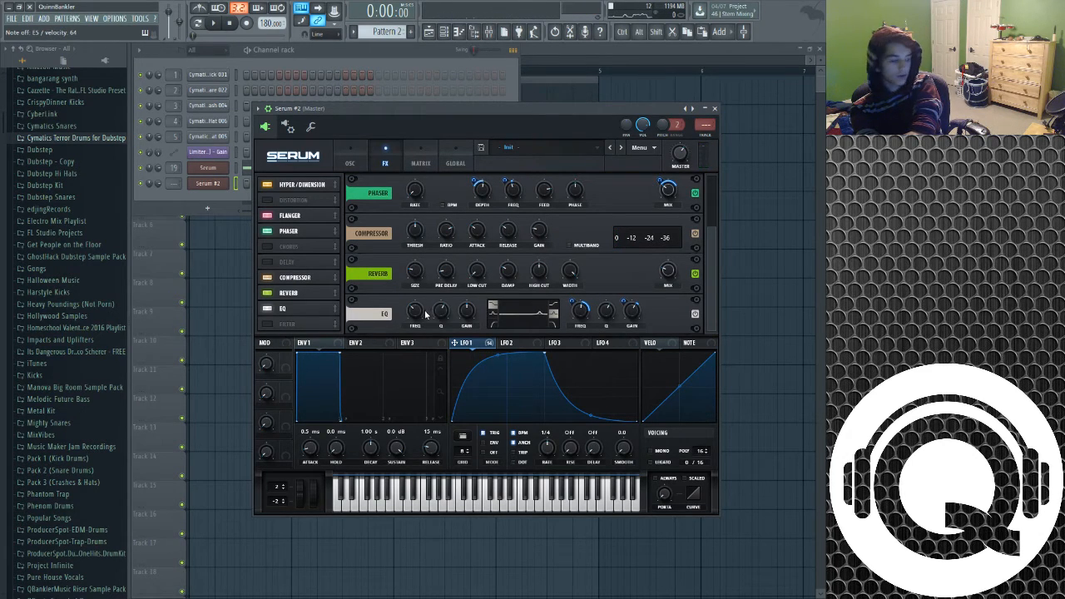
left_click_drag(461, 345, 403, 317)
left_click(494, 314)
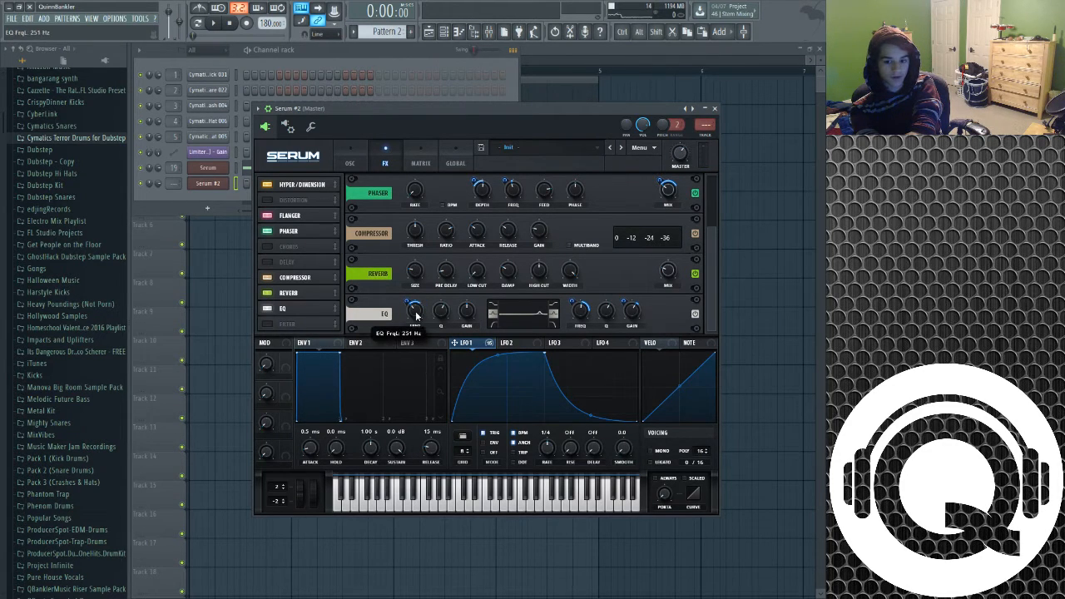
left_click_drag(408, 304, 409, 307)
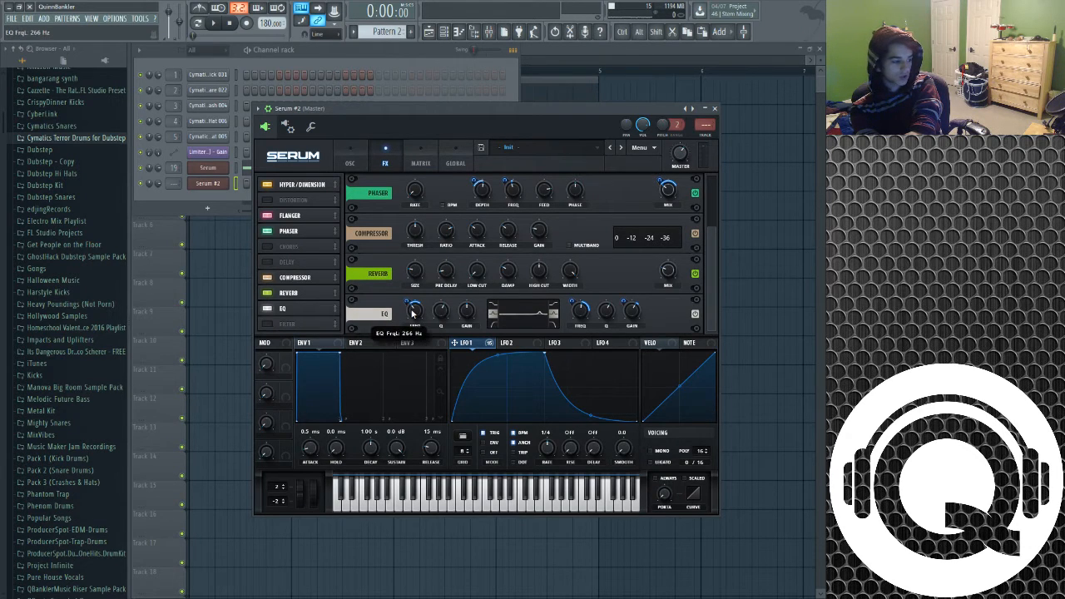
left_click_drag(409, 302, 409, 304)
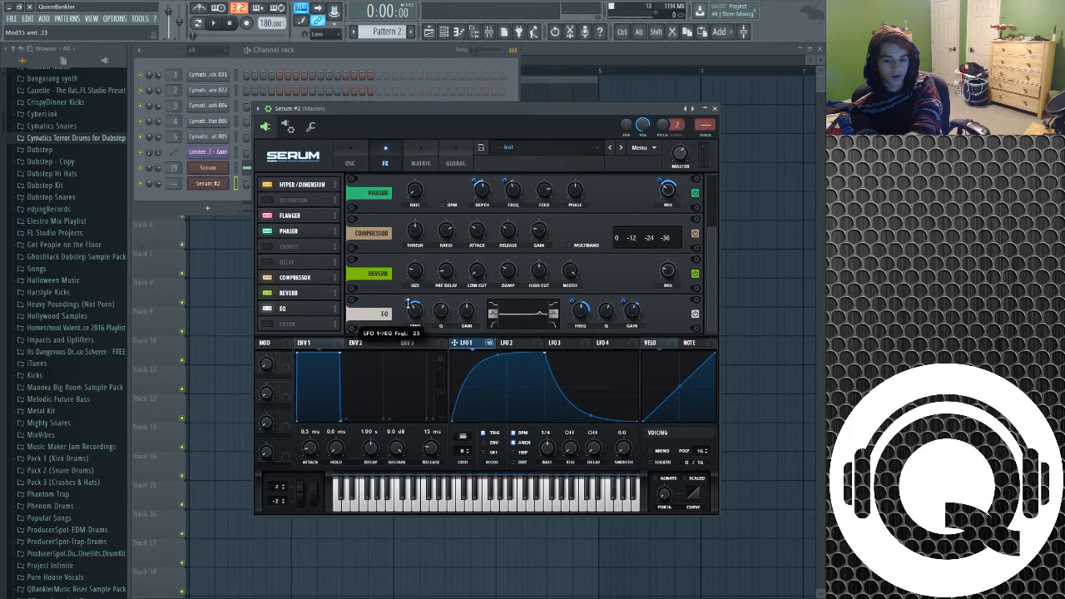
key("c")
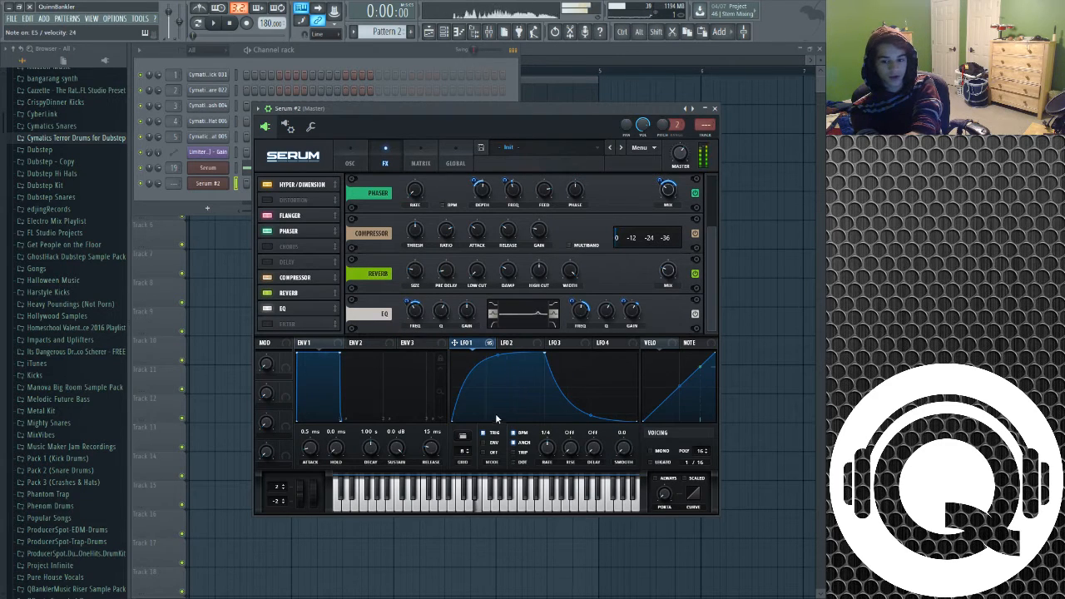
mouse_move(469, 312)
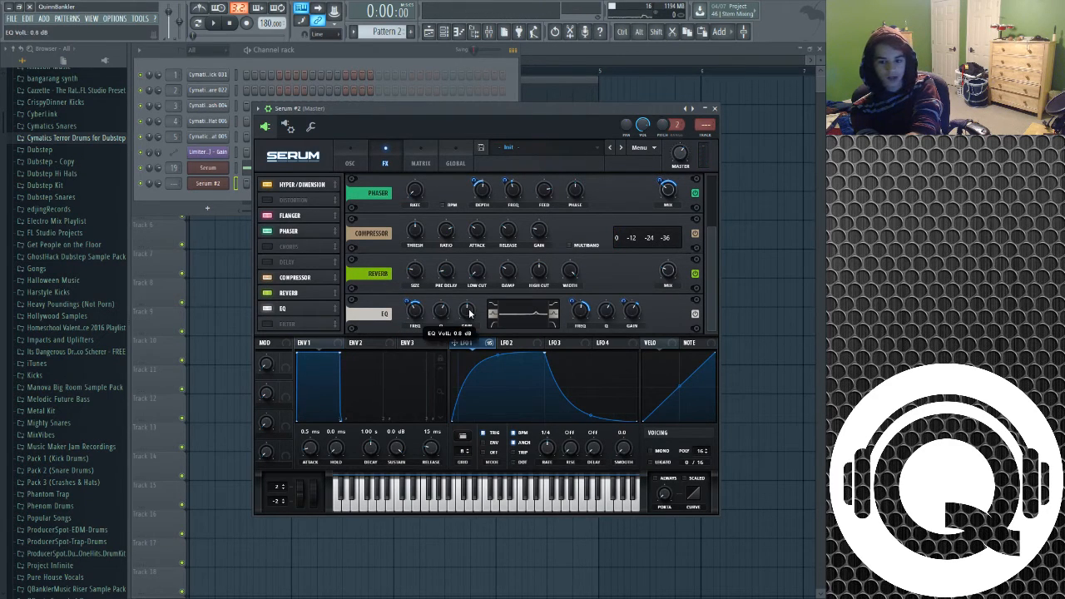
Audition a note while toggling the EQ effect off and on to compare
key("c")
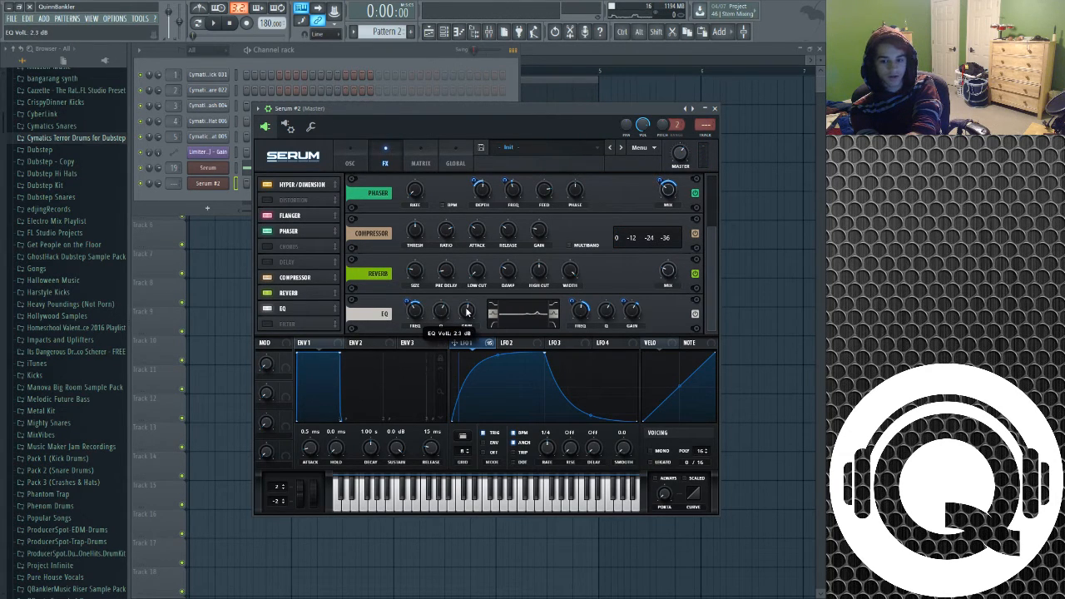
key("c")
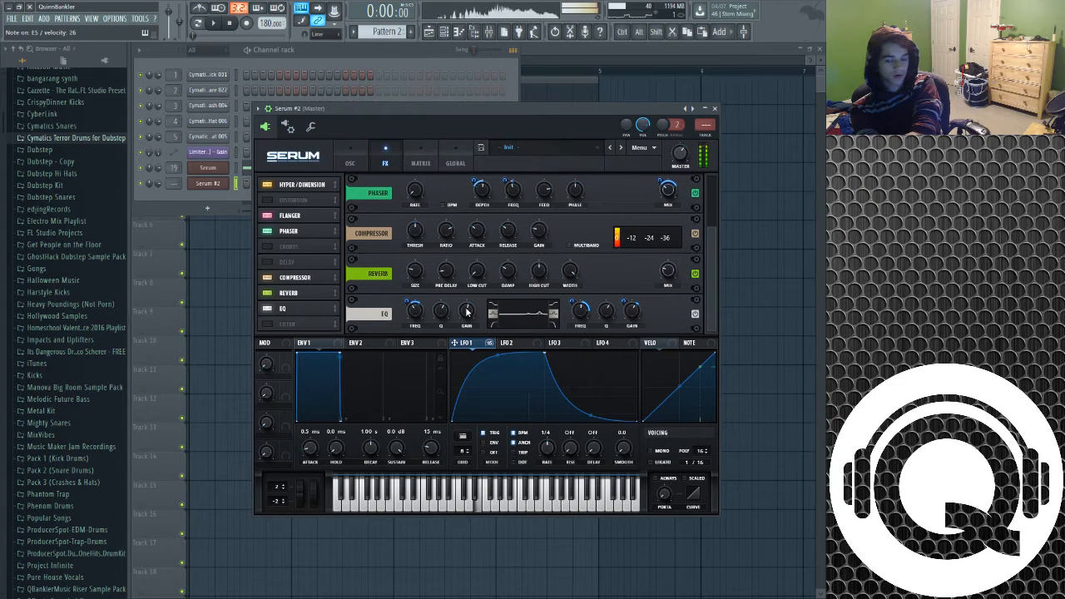
left_click(267, 308)
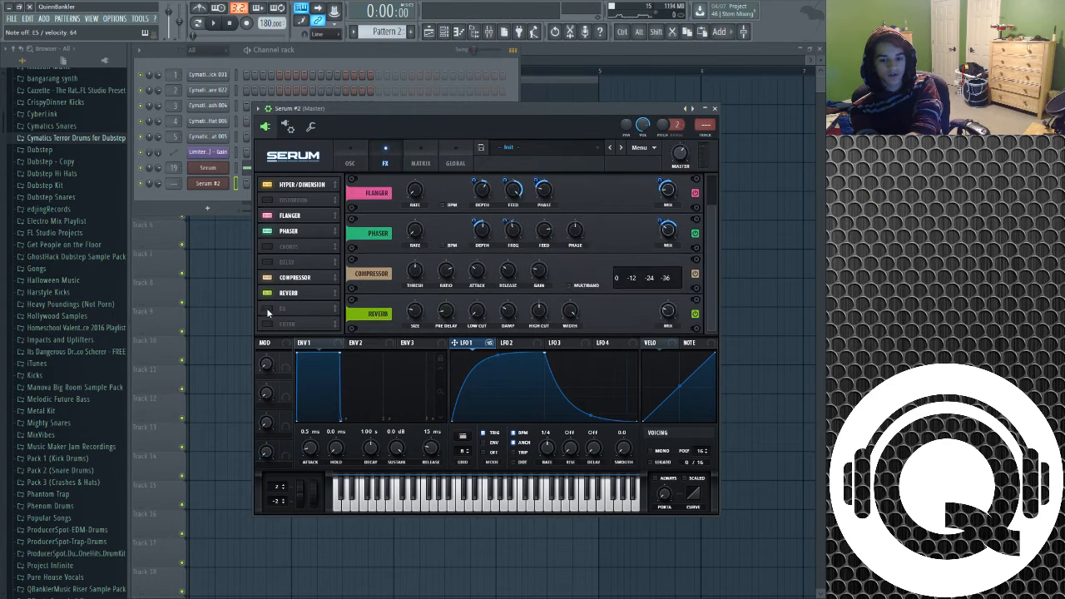
left_click(267, 309)
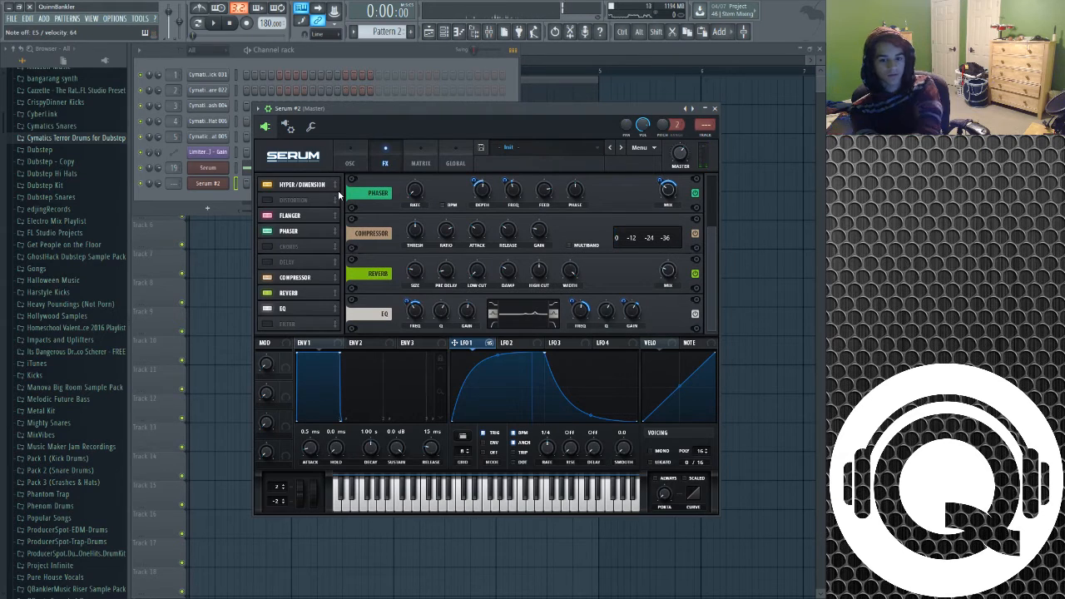
Compare the original Serum channel with Serum #2 by auditioning each one in turn
left_click(353, 161)
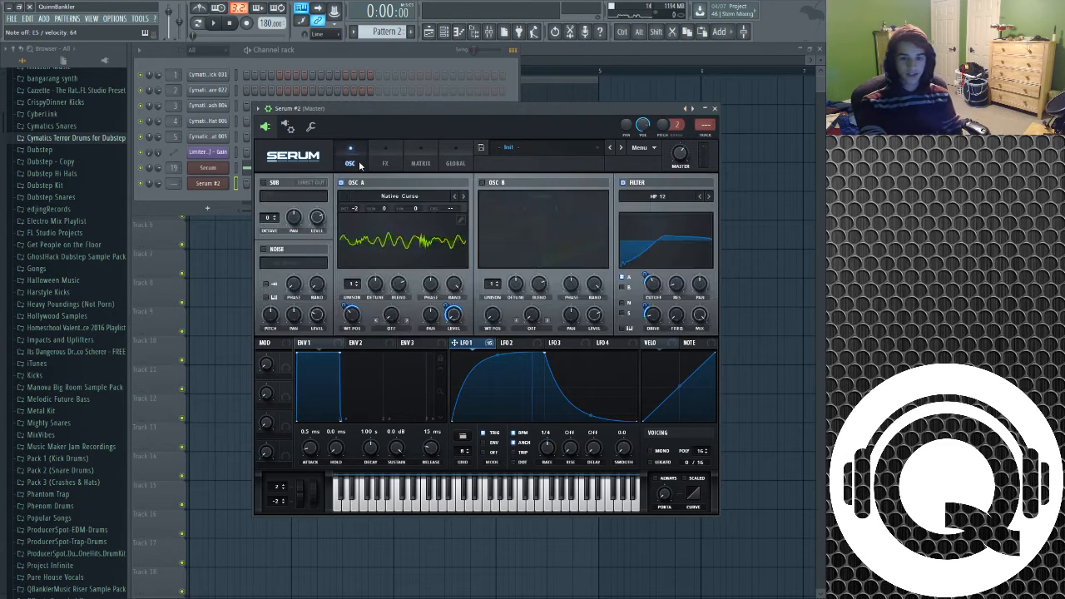
left_click_drag(460, 110, 463, 99)
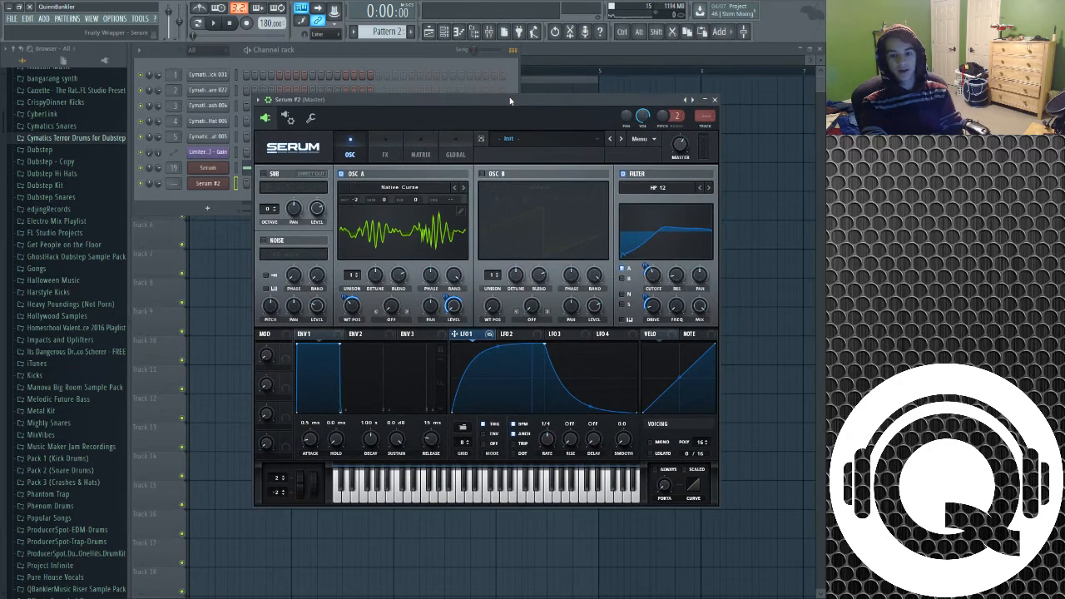
left_click_drag(512, 95, 565, 98)
left_click(236, 170)
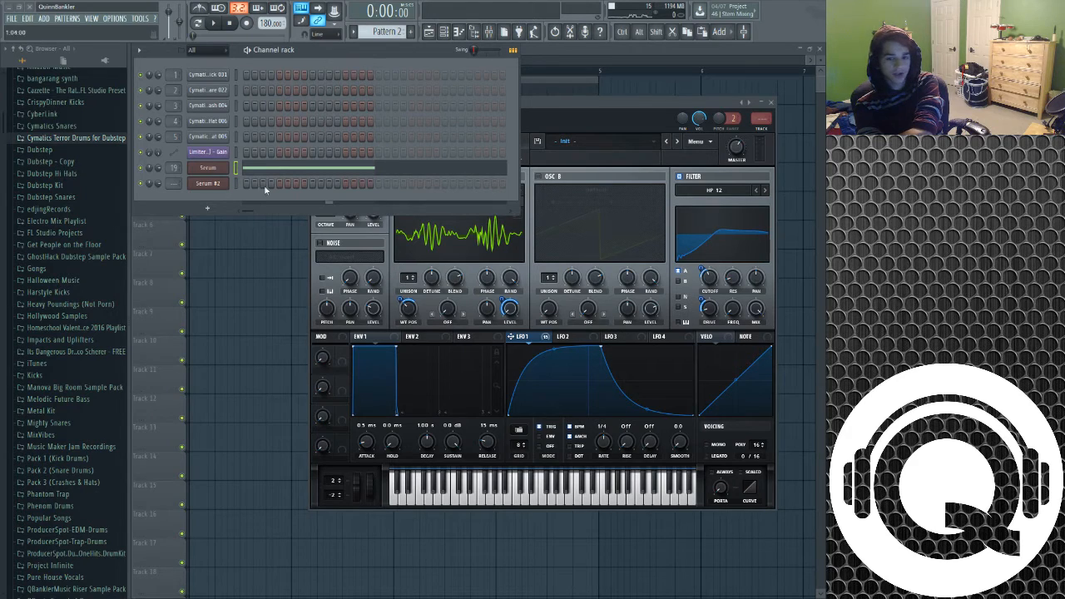
left_click(236, 183)
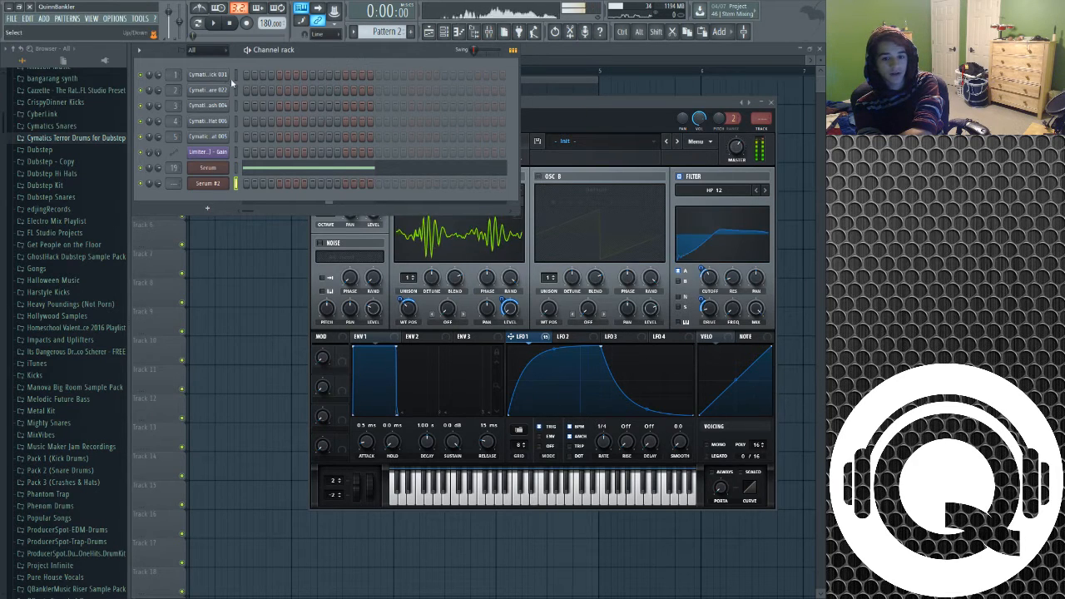
key("space")
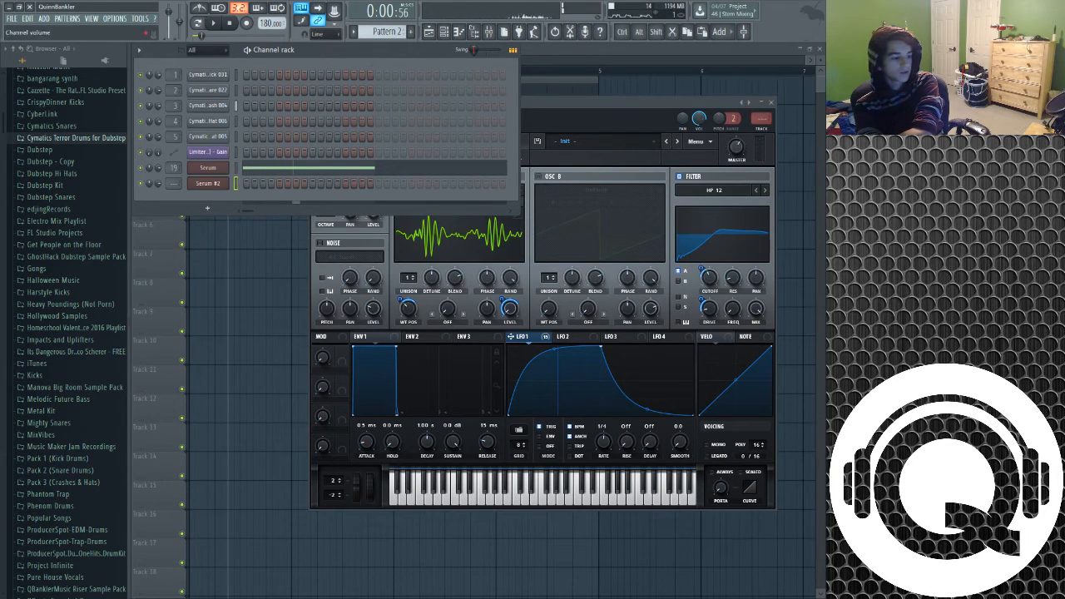
left_click(237, 169)
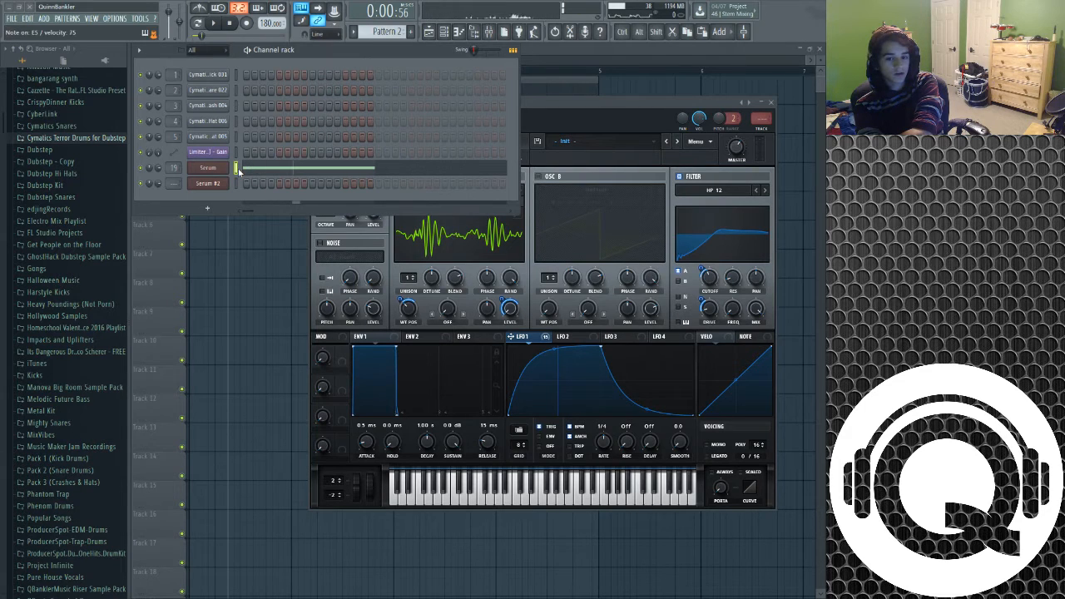
left_click(236, 184)
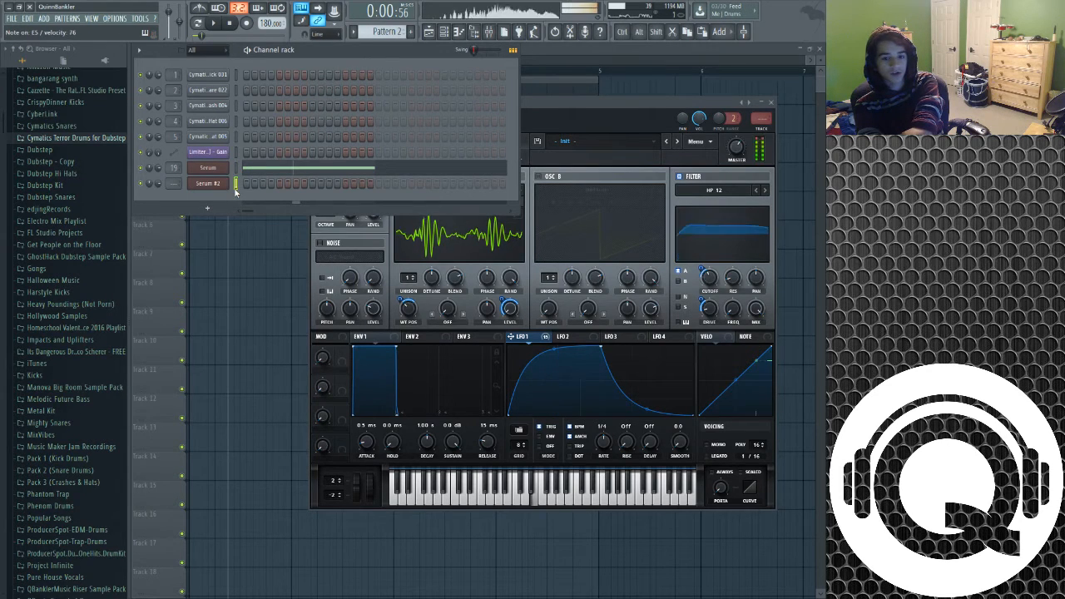
left_click(568, 92)
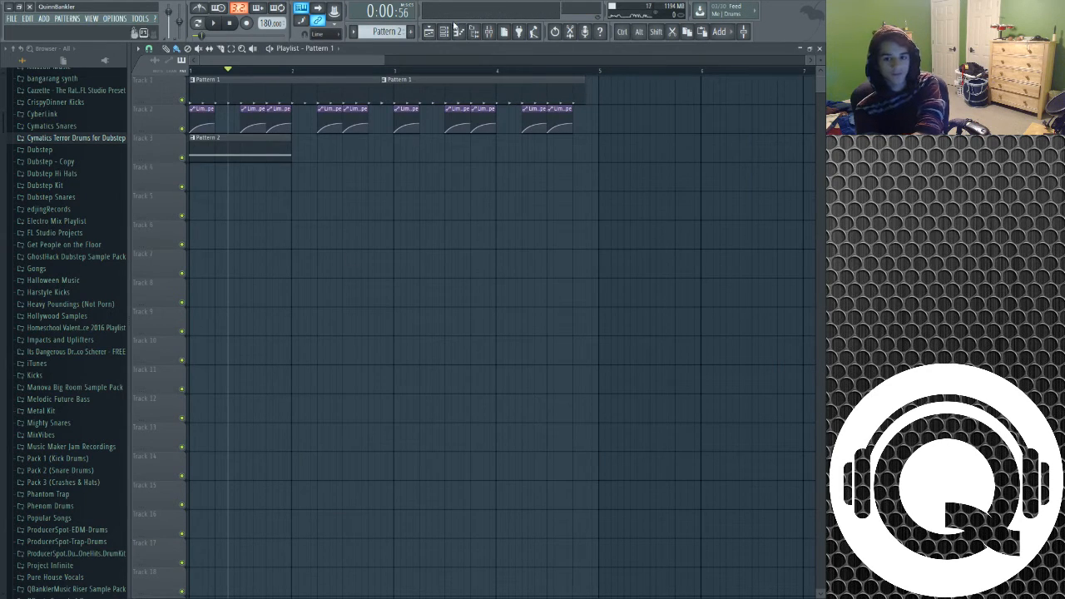
left_click(459, 31)
left_click(208, 183)
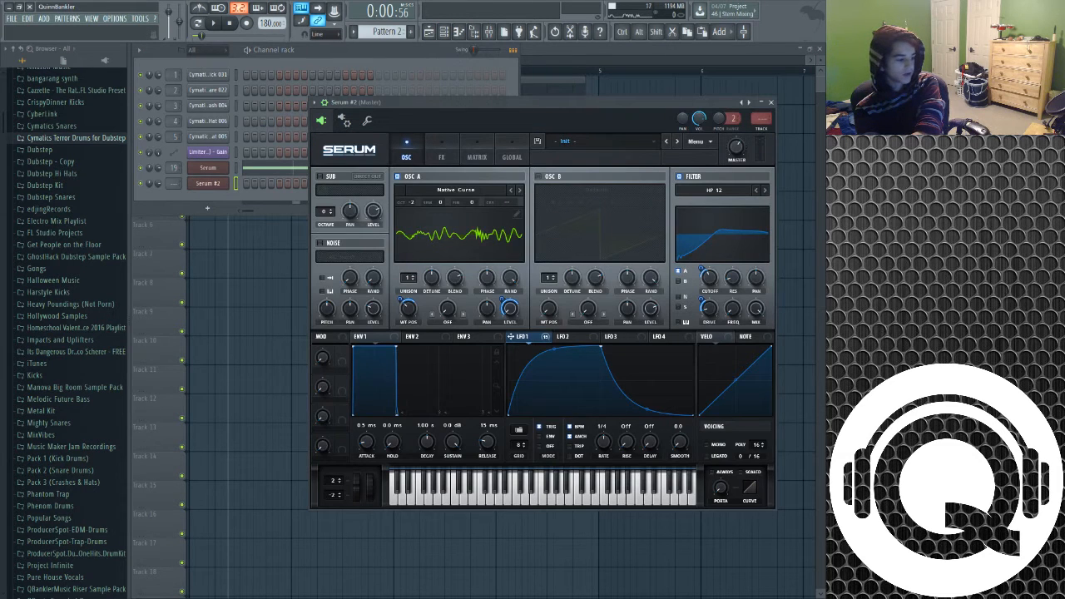
left_click_drag(566, 103, 495, 102)
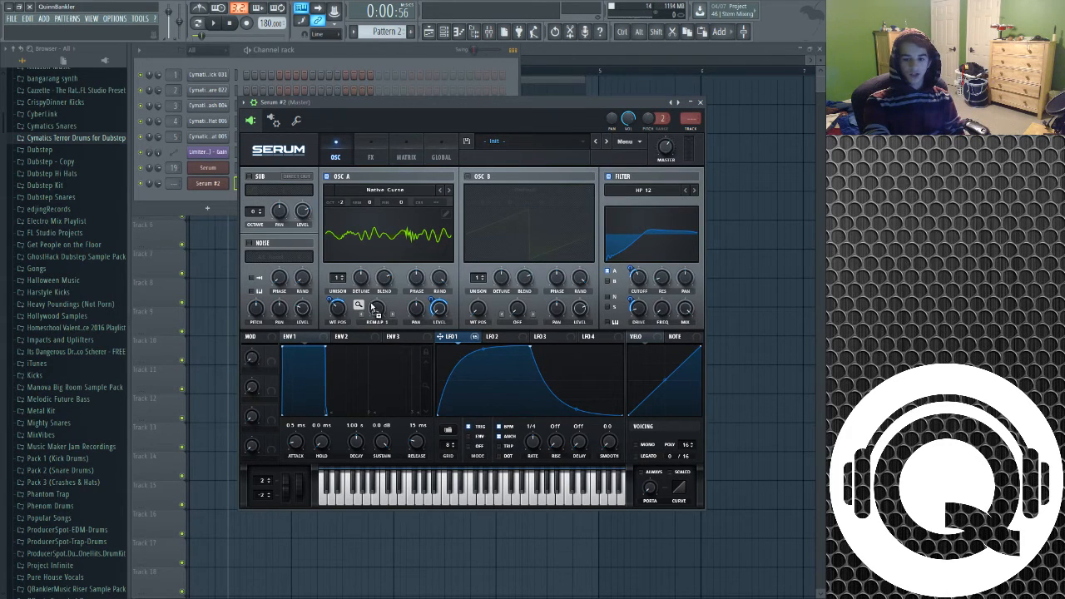
Reshape the remap curve of LFO 1's modulation of Osc A warp by adding and positioning two curve points
mouse_move(371, 301)
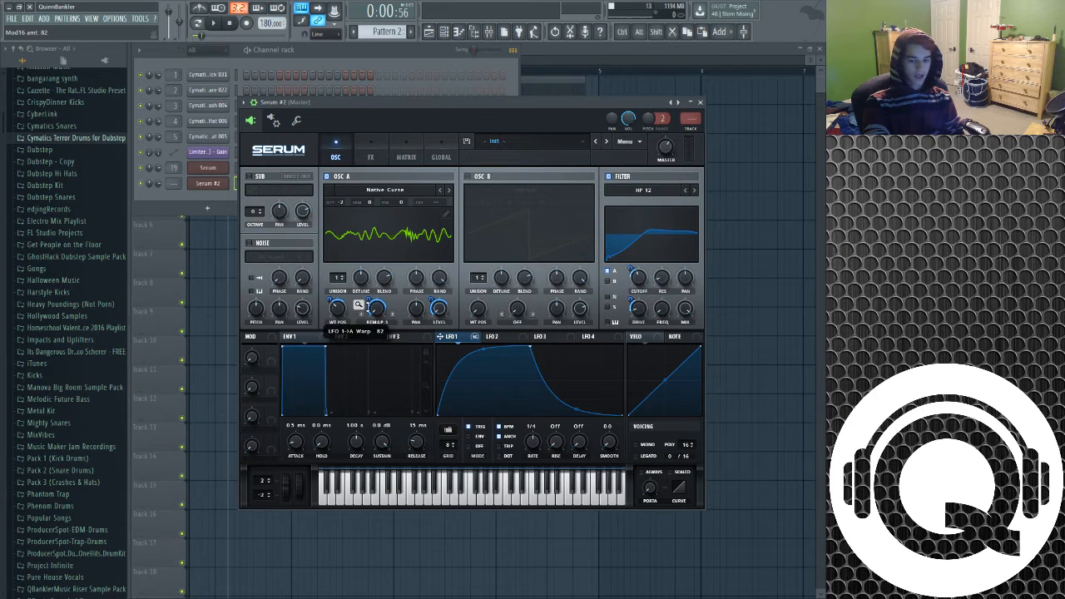
left_click(358, 305)
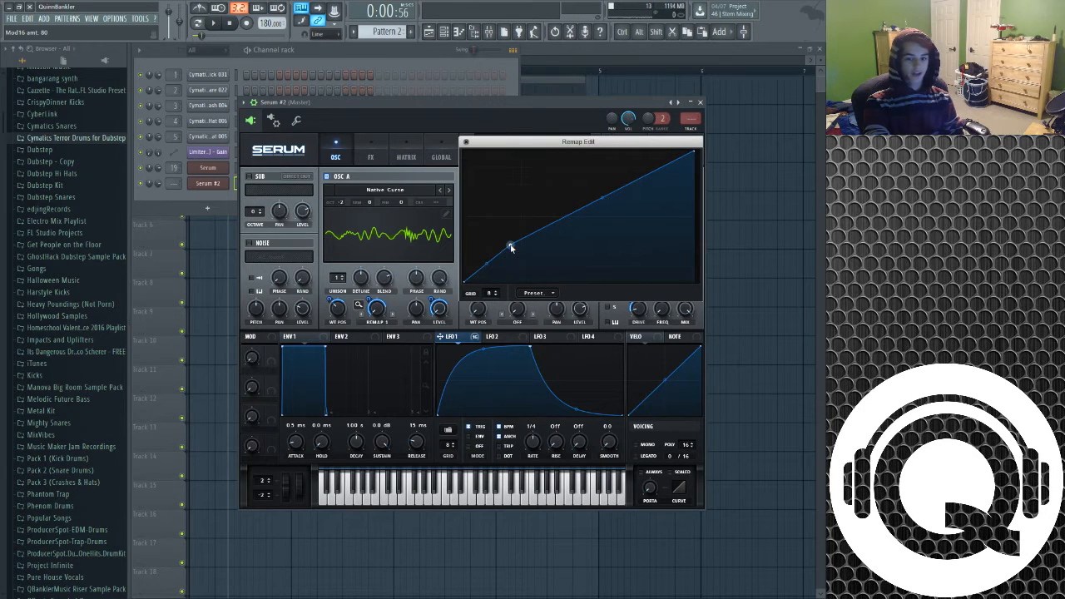
double_click(503, 241)
left_click_drag(503, 240, 500, 232)
double_click(647, 248)
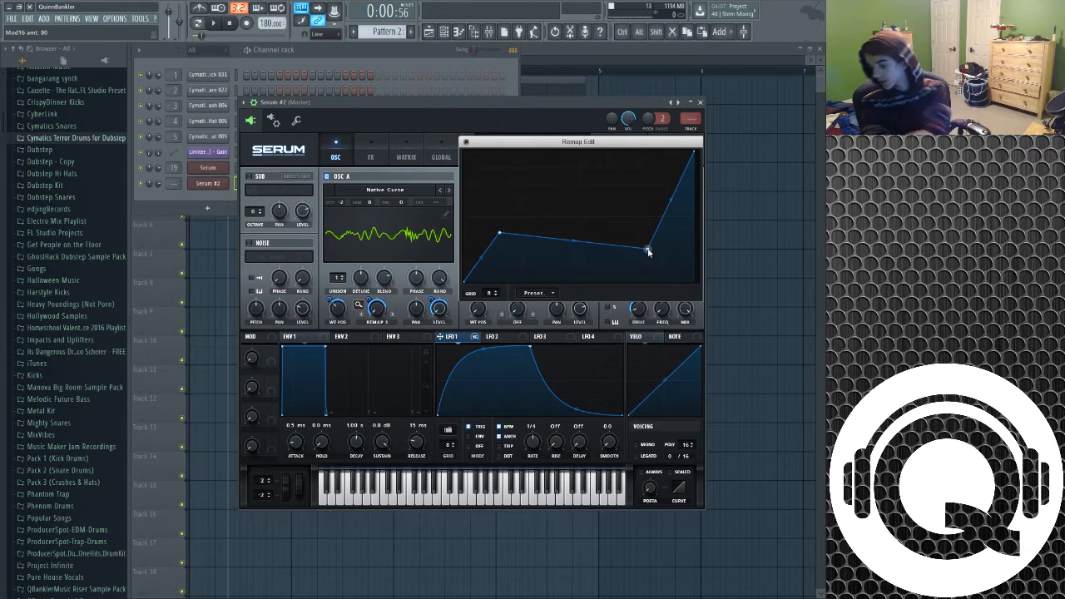
left_click(466, 143)
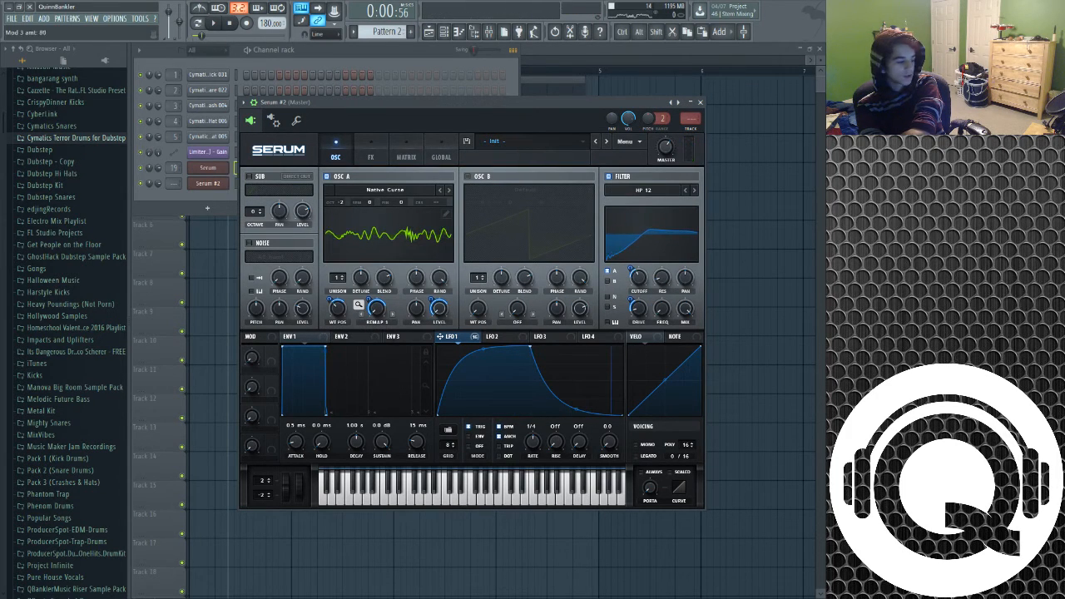
Raise Osc A's warp amount slightly and audition the original Serum channel
left_click_drag(367, 302, 367, 299)
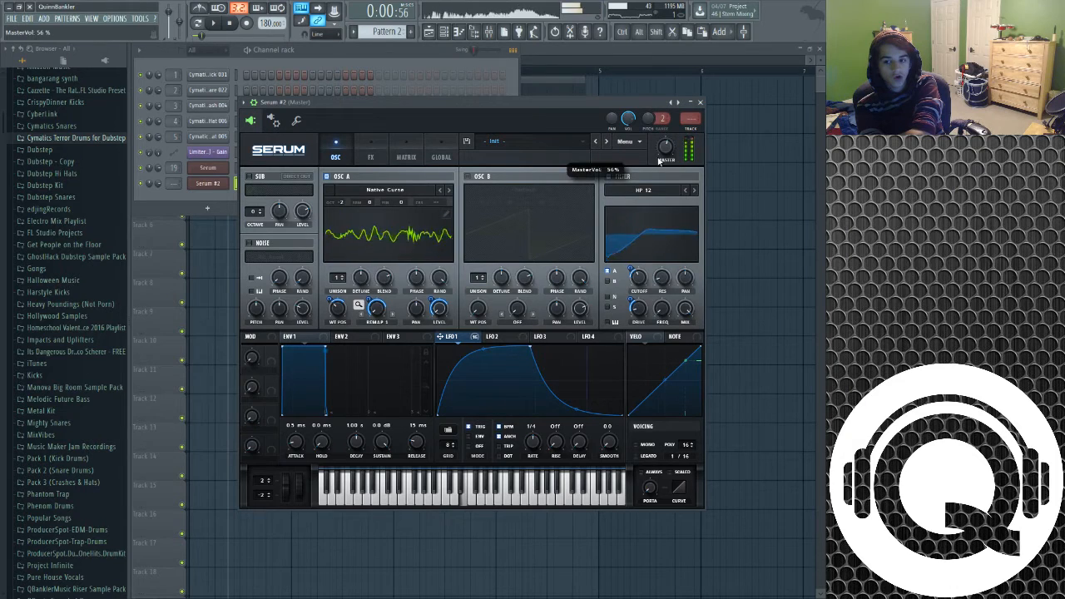
left_click(492, 32)
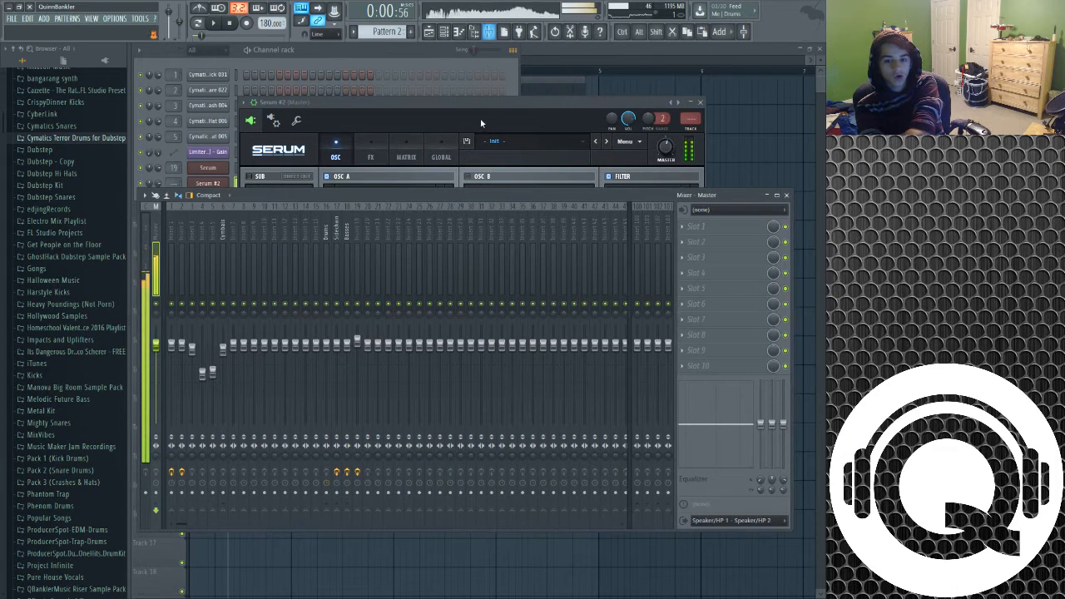
left_click(491, 98)
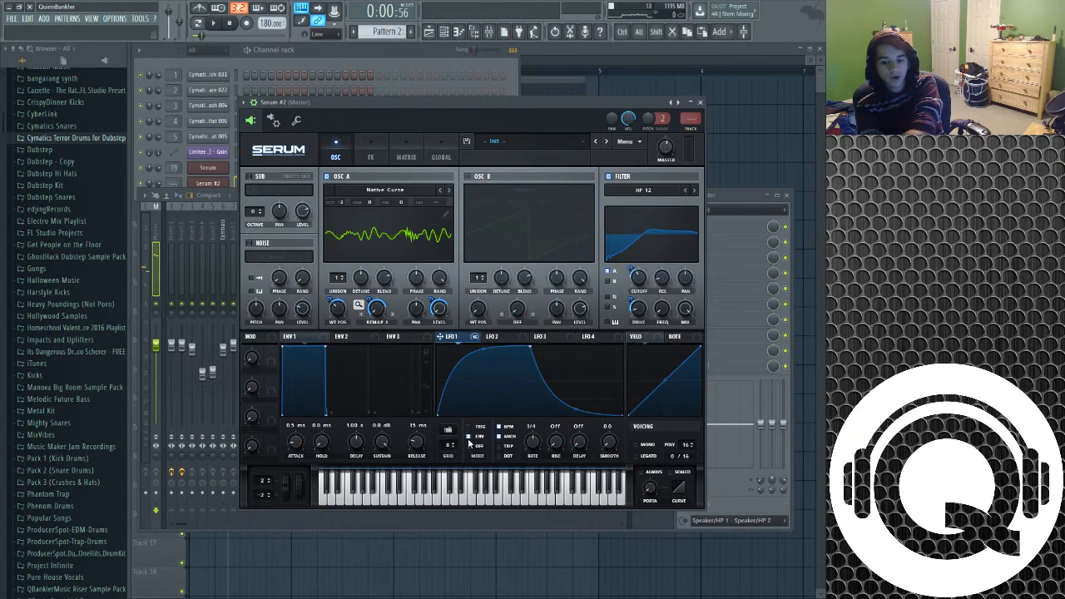
left_click(234, 170)
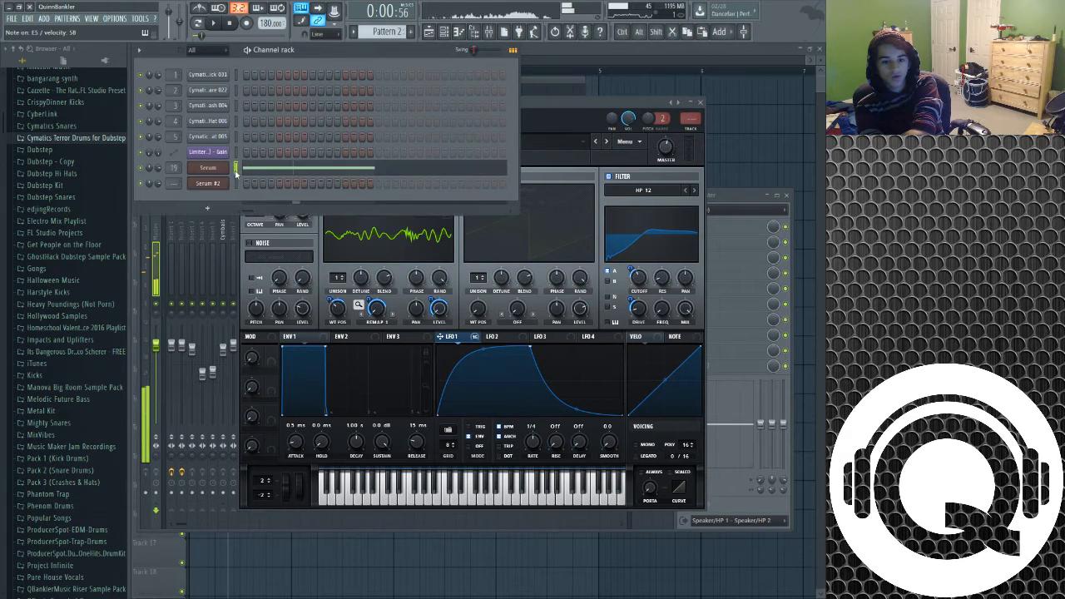
left_click_drag(560, 102, 554, 103)
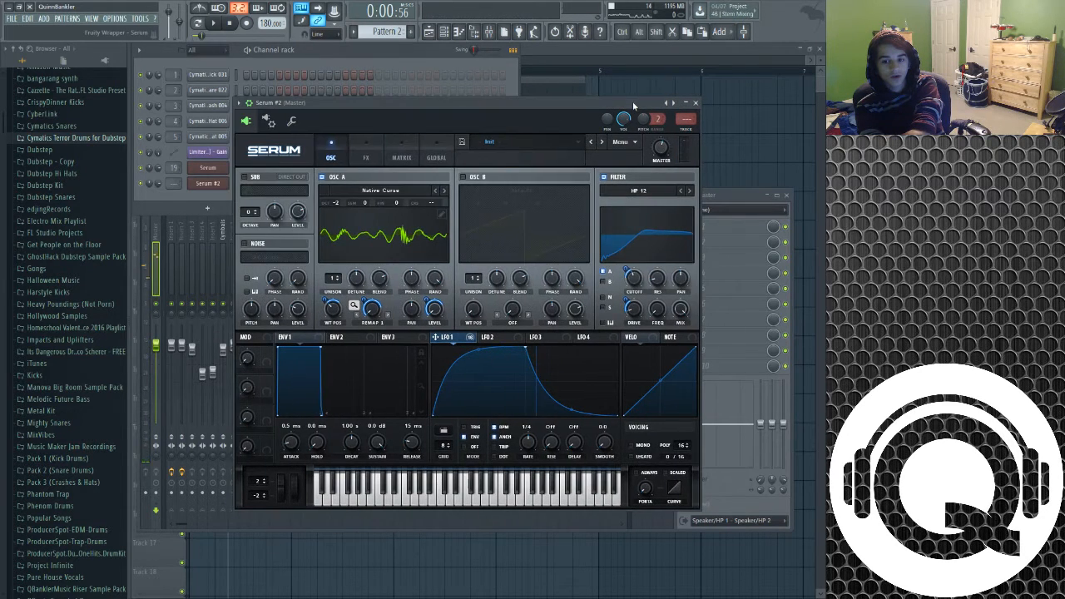
Set LFO 1's rate to 1/8 and audition the original Serum channel
left_click_drag(532, 447, 532, 438)
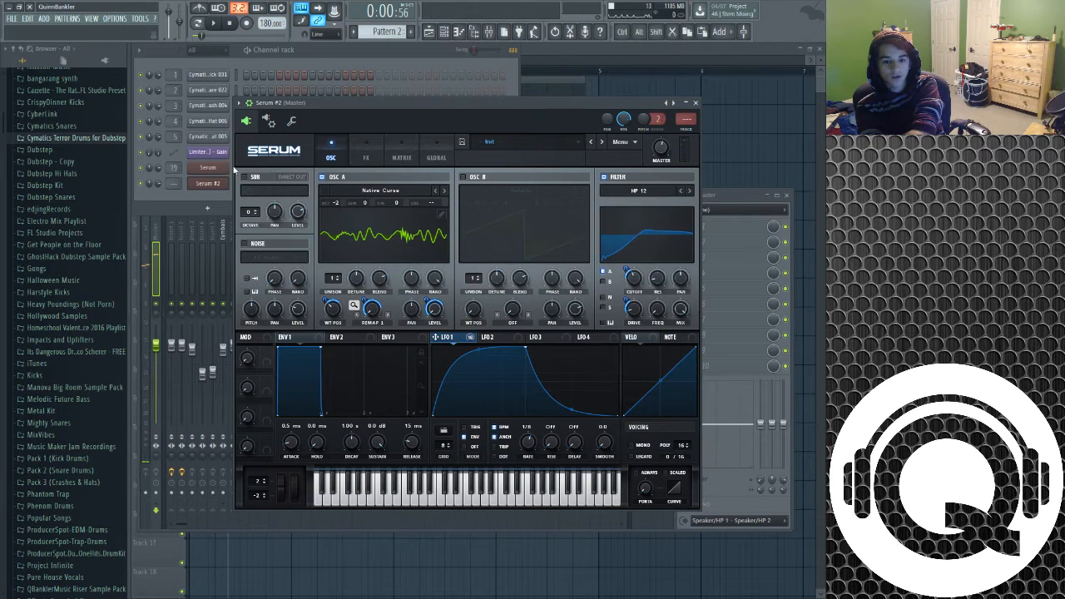
left_click(232, 169)
Route Serum #2 to mixer insert 19 and audition it alongside the original Serum channel
left_click_drag(173, 183, 173, 163)
left_click(234, 183)
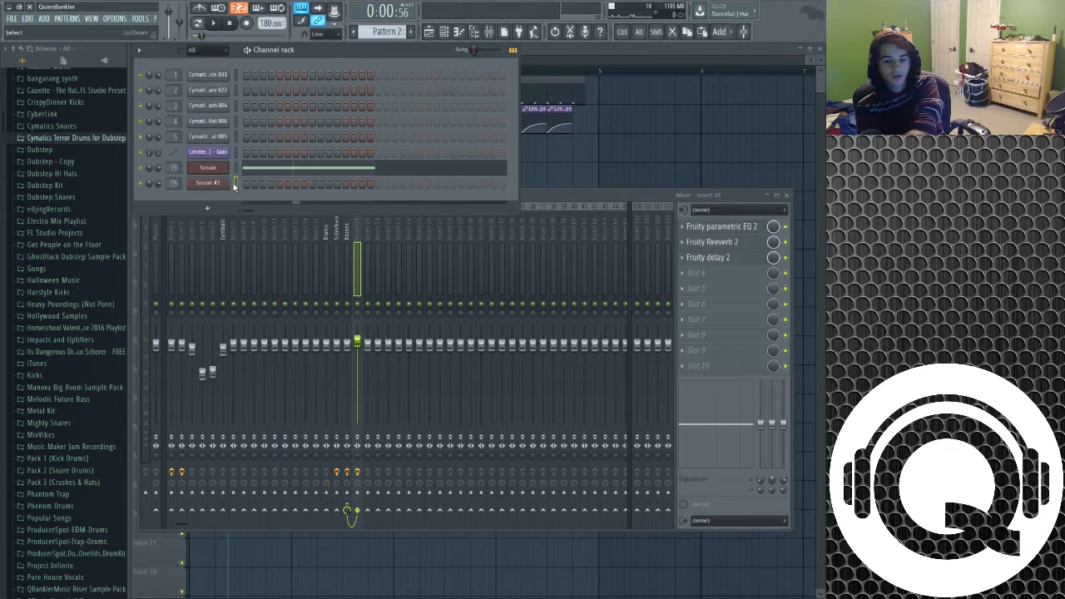
key("c")
left_click(237, 170)
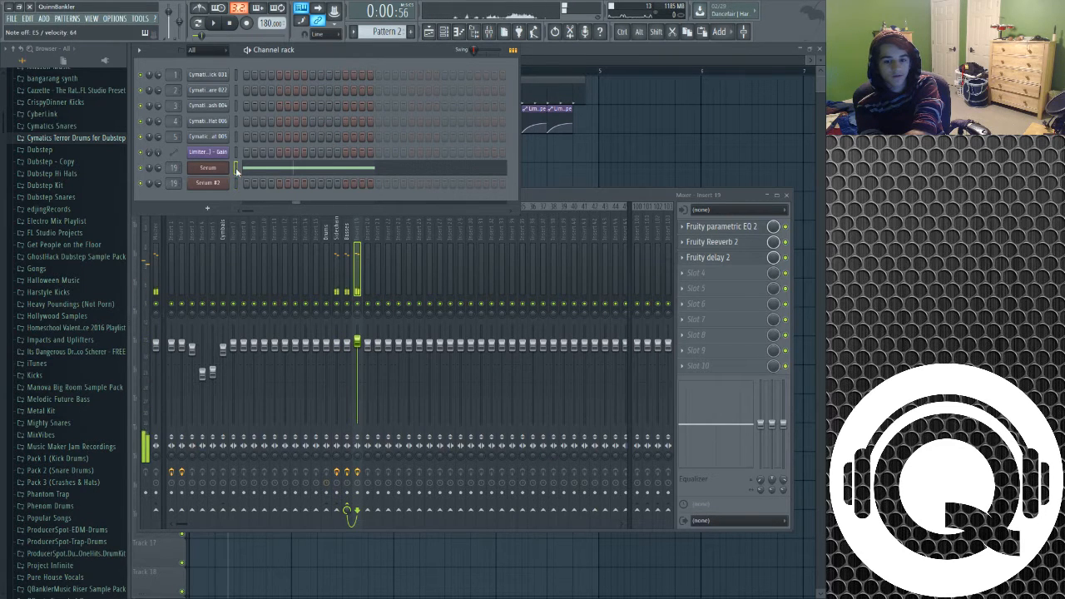
left_click(223, 183)
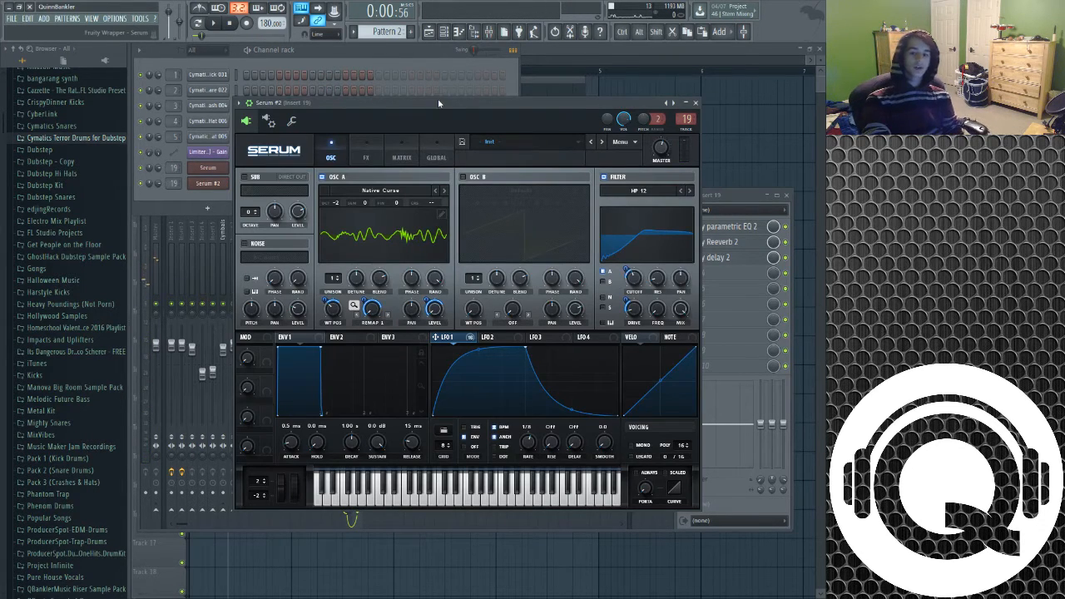
left_click_drag(438, 98, 441, 85)
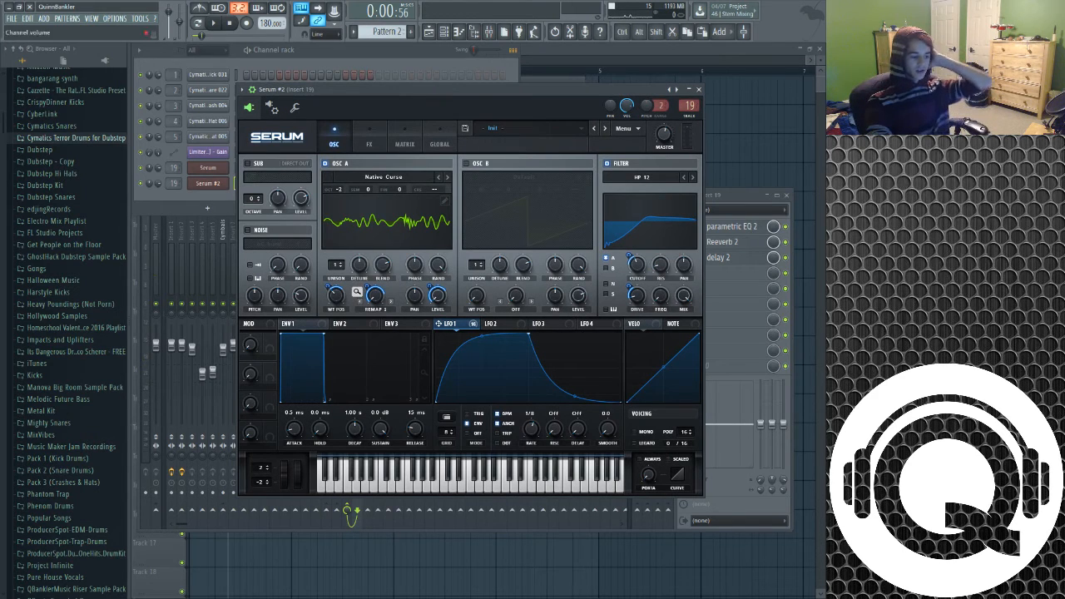